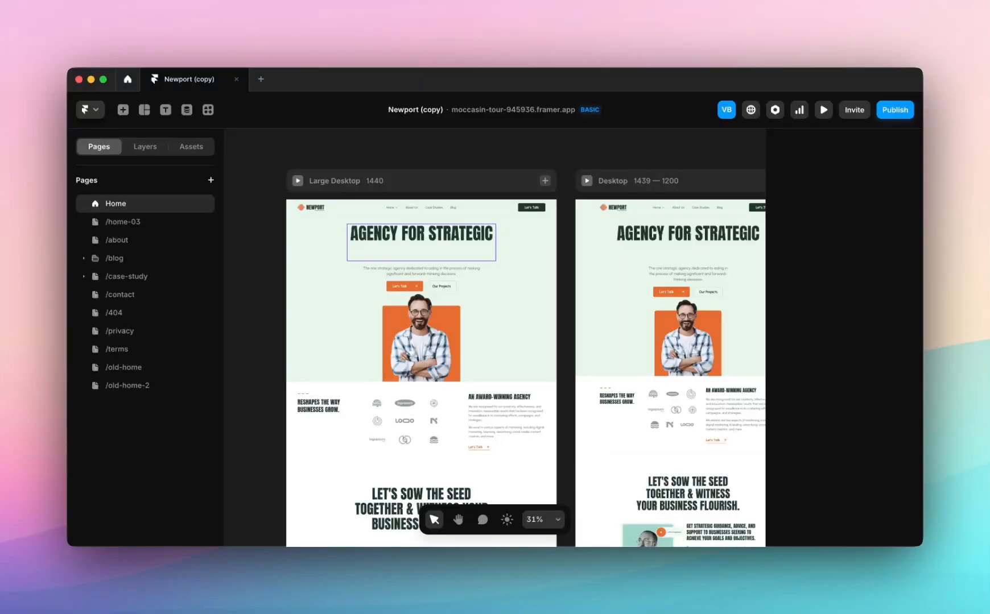
Step: Open the Hero Title component from the Large Desktop hero section for editing, with the page's layers shown
{"action": "left_click", "coordinate": [392, 244]}
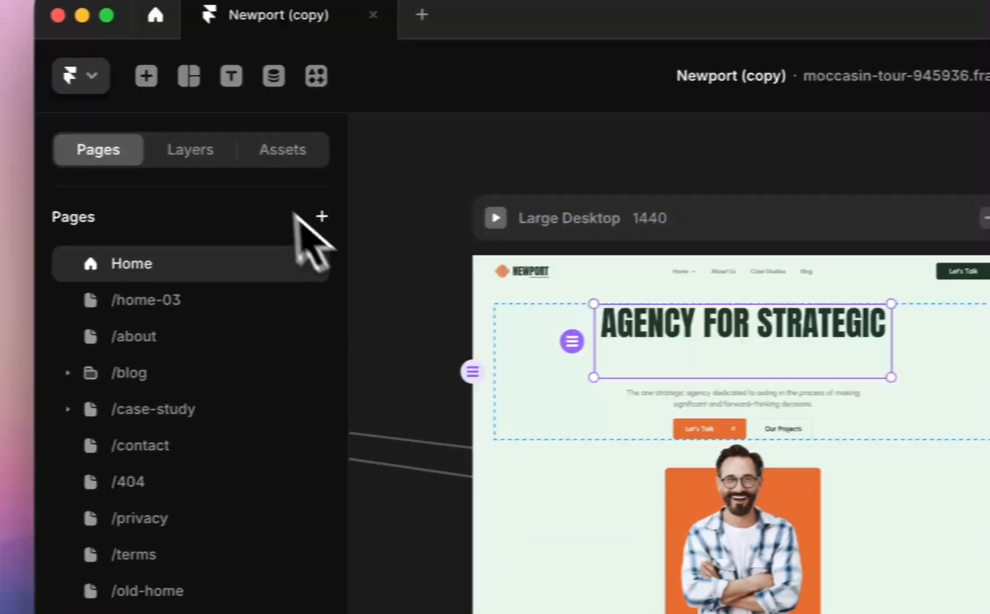
{"action": "left_click", "coordinate": [121, 156]}
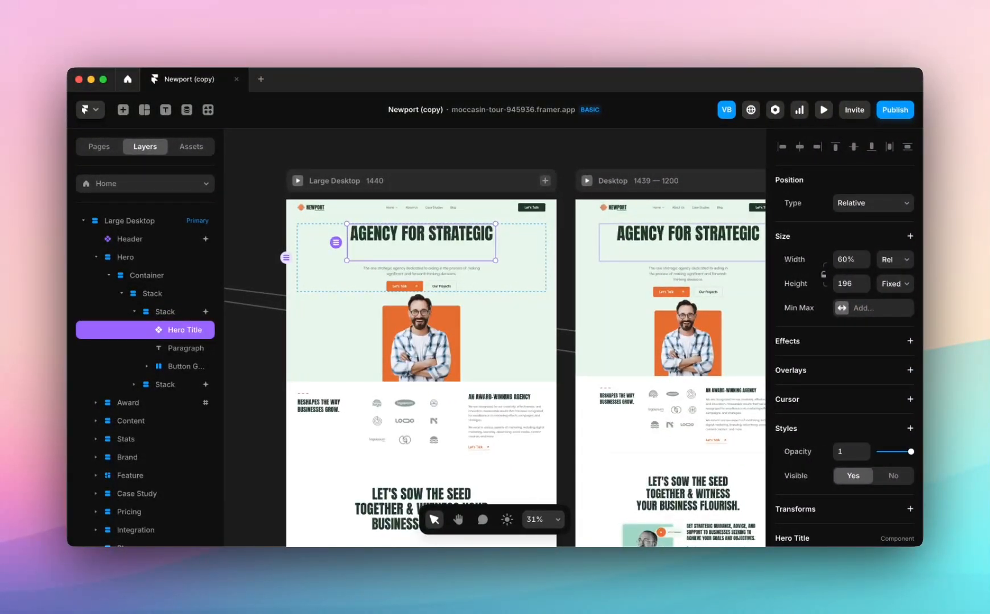
{"action": "double_click", "coordinate": [385, 248]}
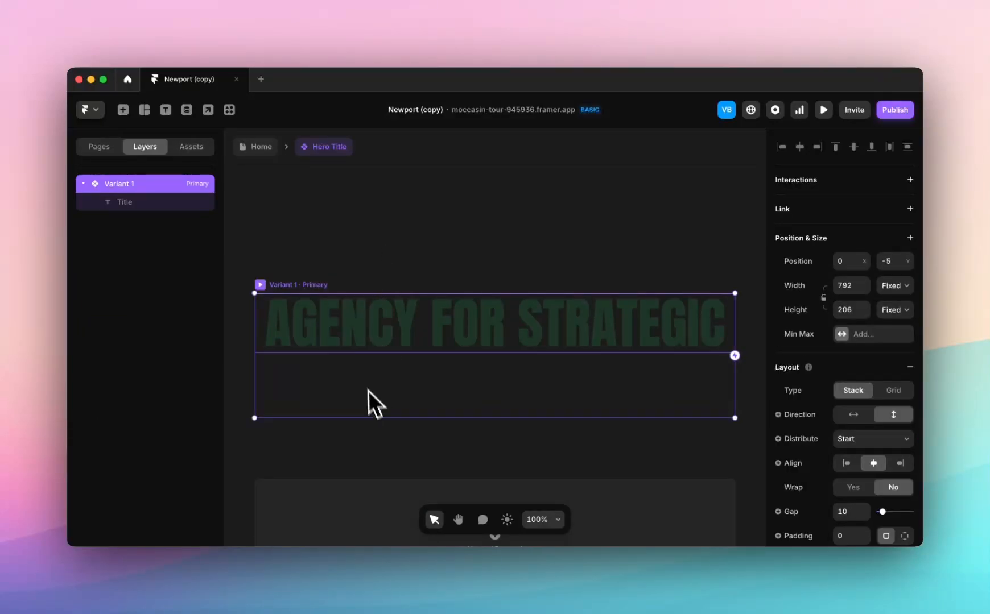
Step: Duplicate the title text inside Variant 1 and change the copy's text to "CREATIVE DIRECTION"
{"action": "left_click", "coordinate": [347, 336]}
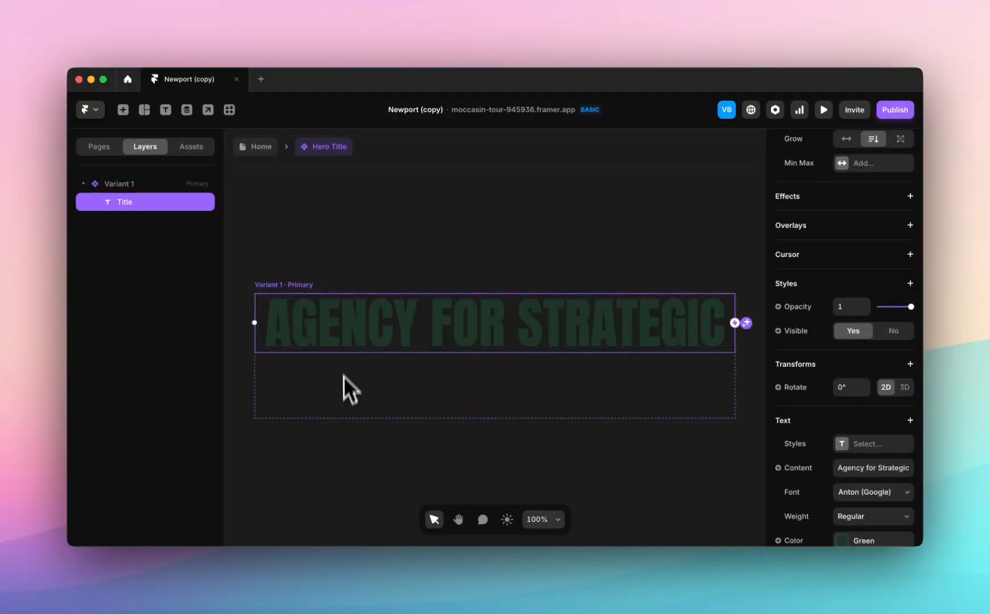
{"action": "left_click", "coordinate": [294, 285]}
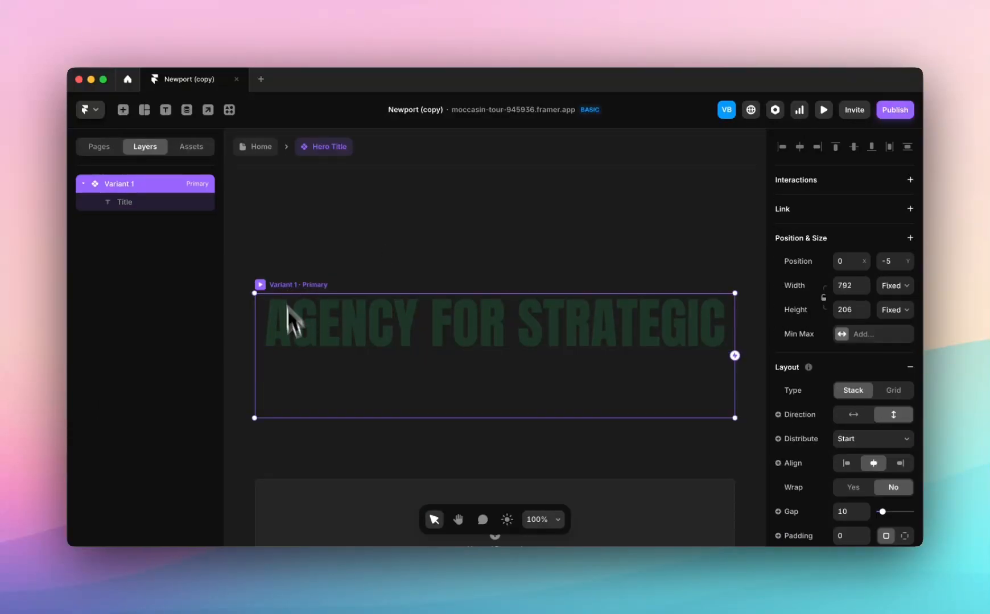
{"action": "left_click", "coordinate": [335, 335]}
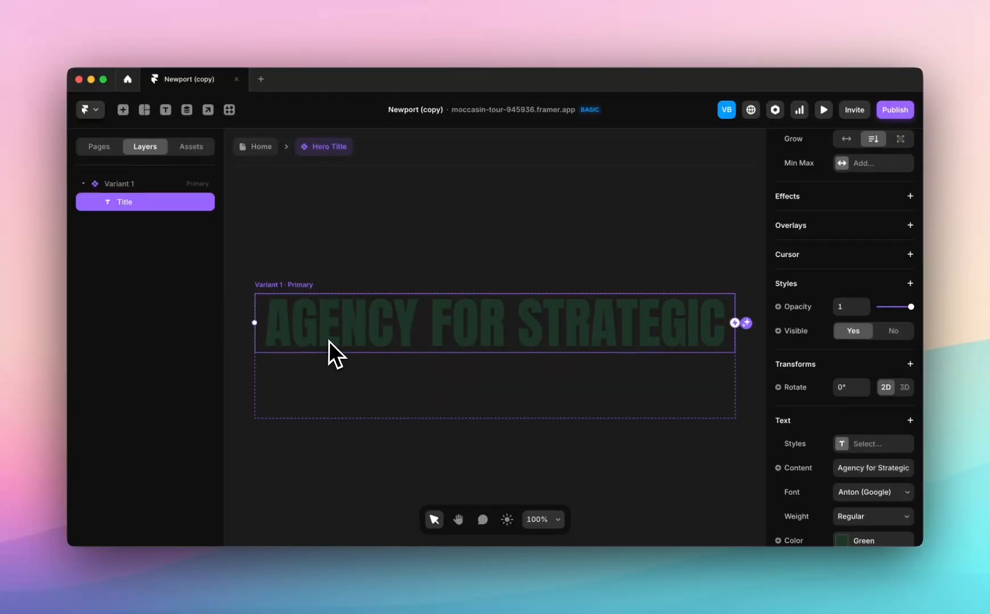
{"action": "key", "text": "super+d"}
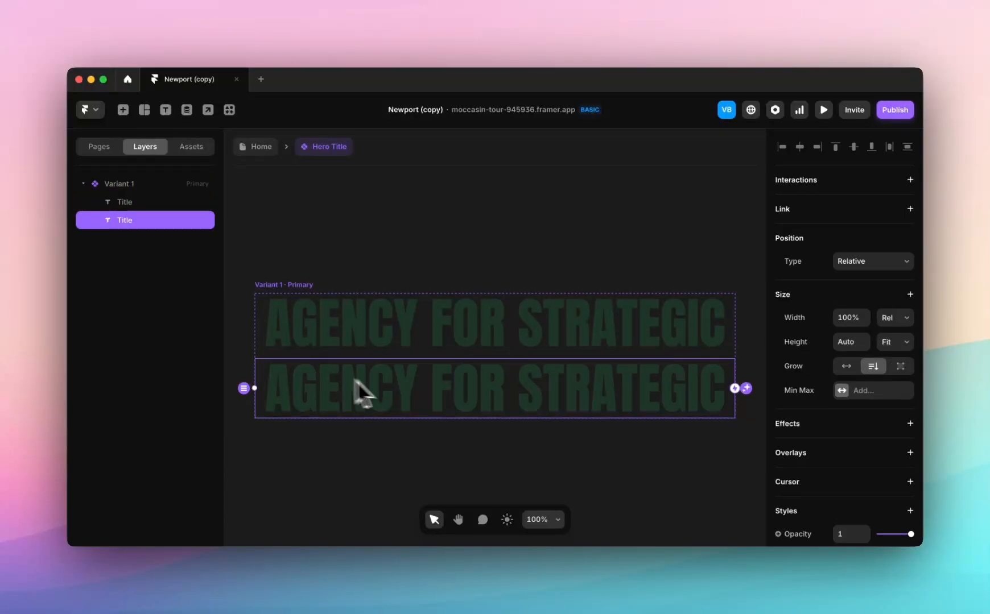
{"action": "double_click", "coordinate": [531, 387]}
{"action": "type", "text": "CREATIVE DI"}
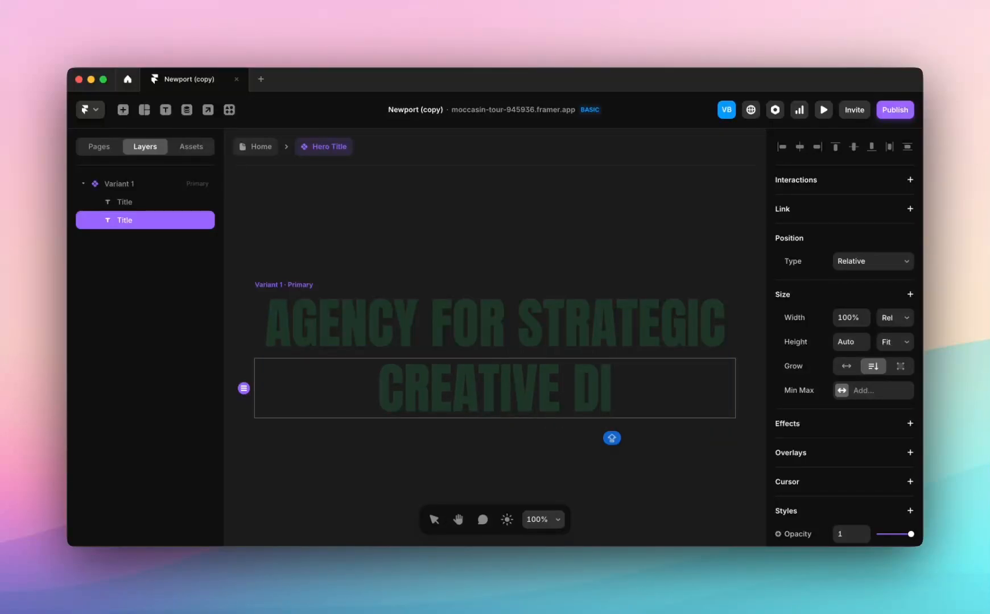
{"action": "type", "text": "RECTION"}
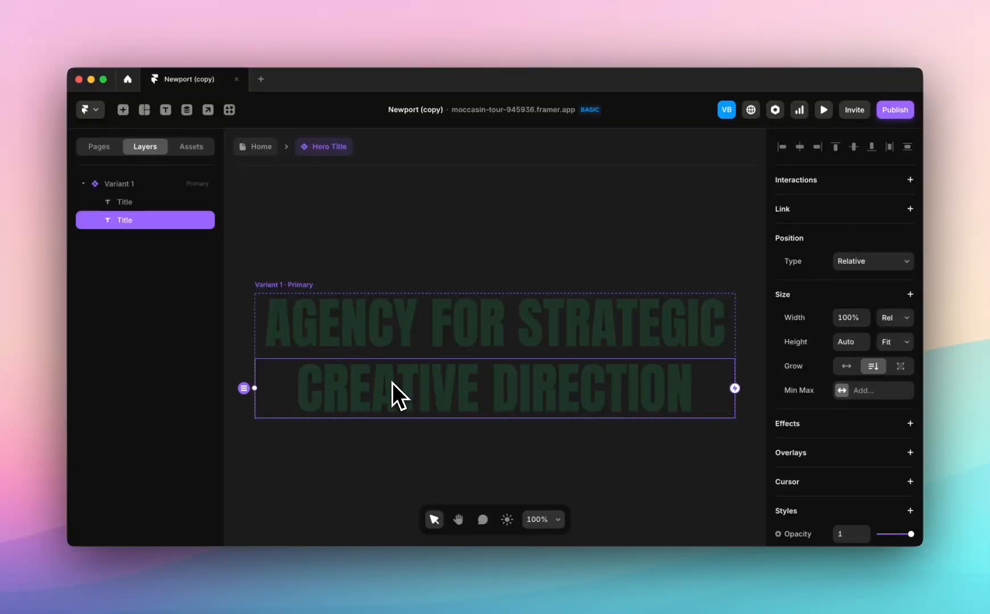
Step: Wrap the "CREATIVE DIRECTION" text in a stack and turn the text inside it into a component named "Animated Text"
{"action": "right_click", "coordinate": [368, 374]}
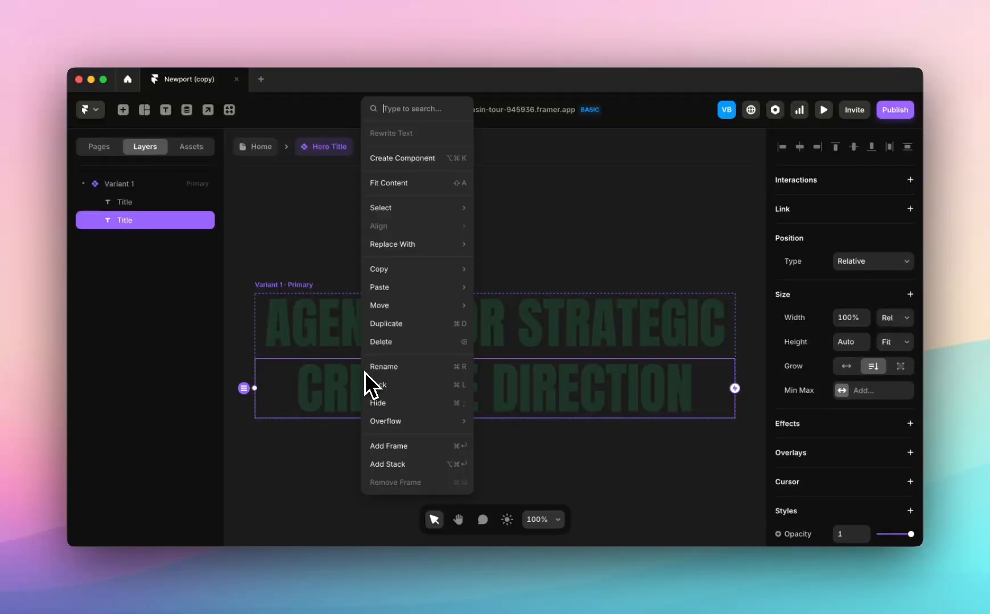
{"action": "left_click", "coordinate": [449, 462]}
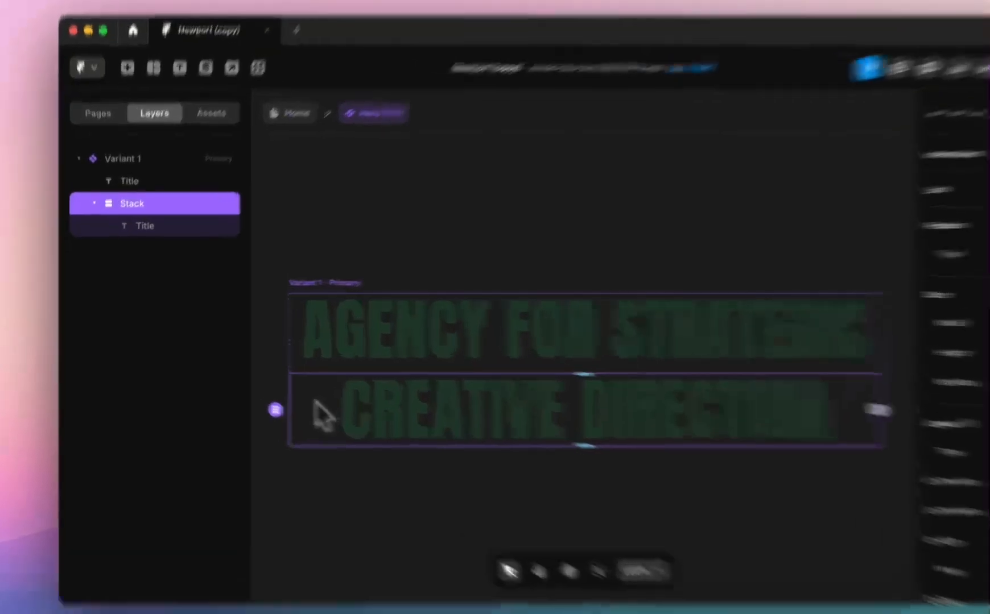
{"action": "right_click", "coordinate": [283, 392]}
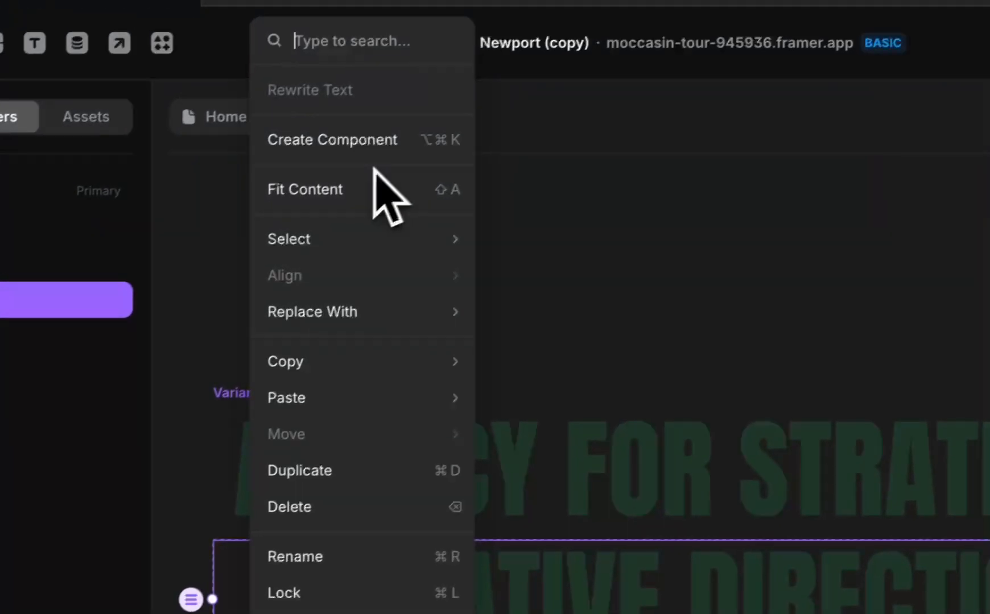
{"action": "left_click", "coordinate": [380, 161]}
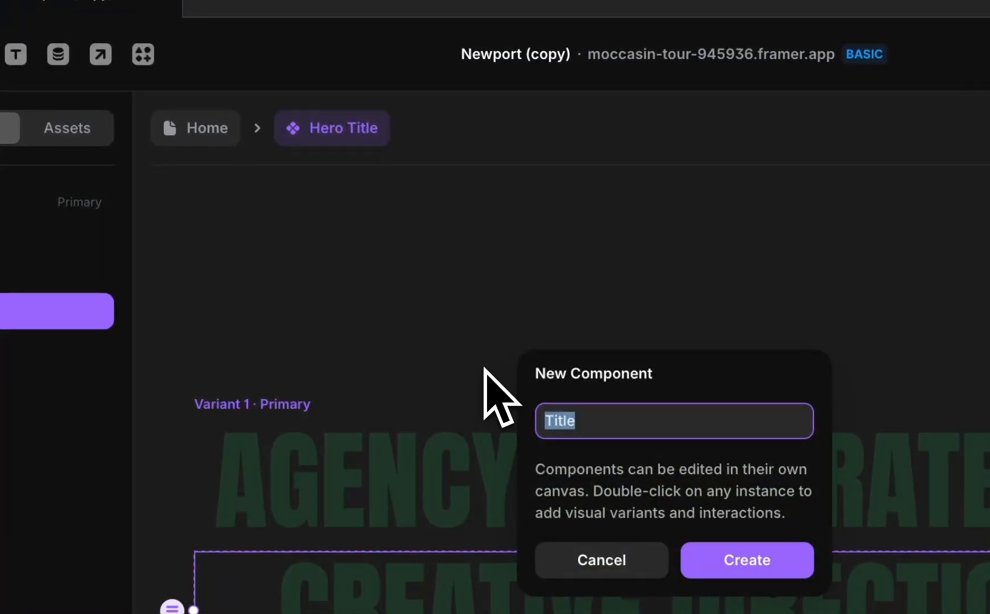
{"action": "type", "text": "Animated"}
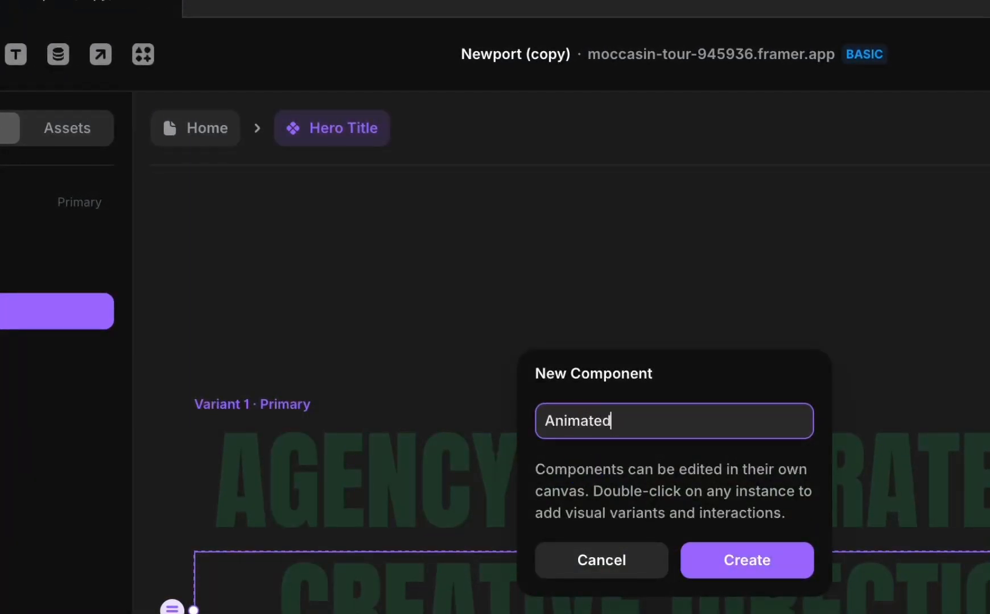
{"action": "type", "text": " Text"}
{"action": "left_click", "coordinate": [774, 561]}
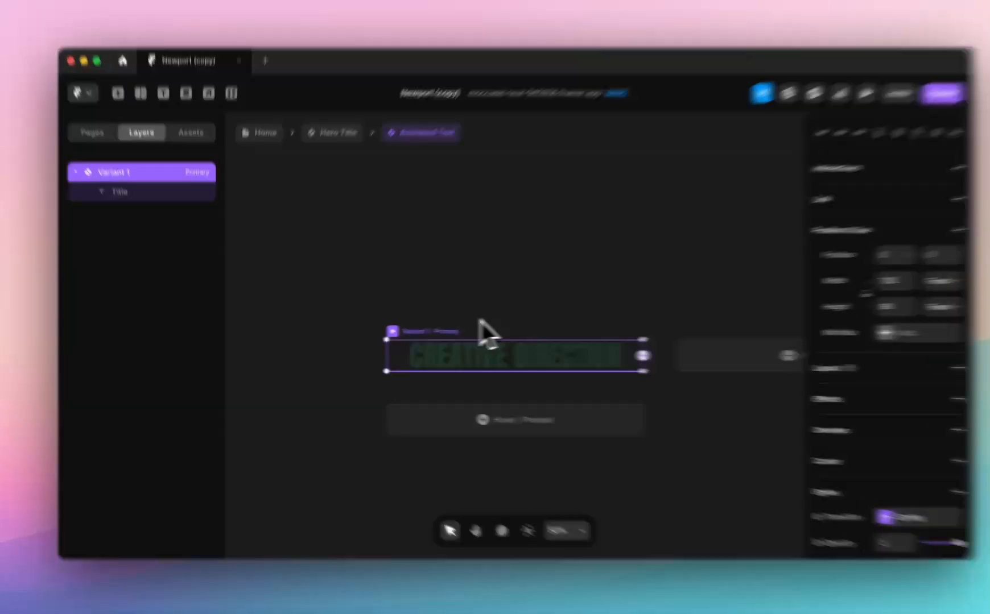
Step: Rename the text layer in the Animated Text component to "title1"
{"action": "left_click", "coordinate": [455, 358]}
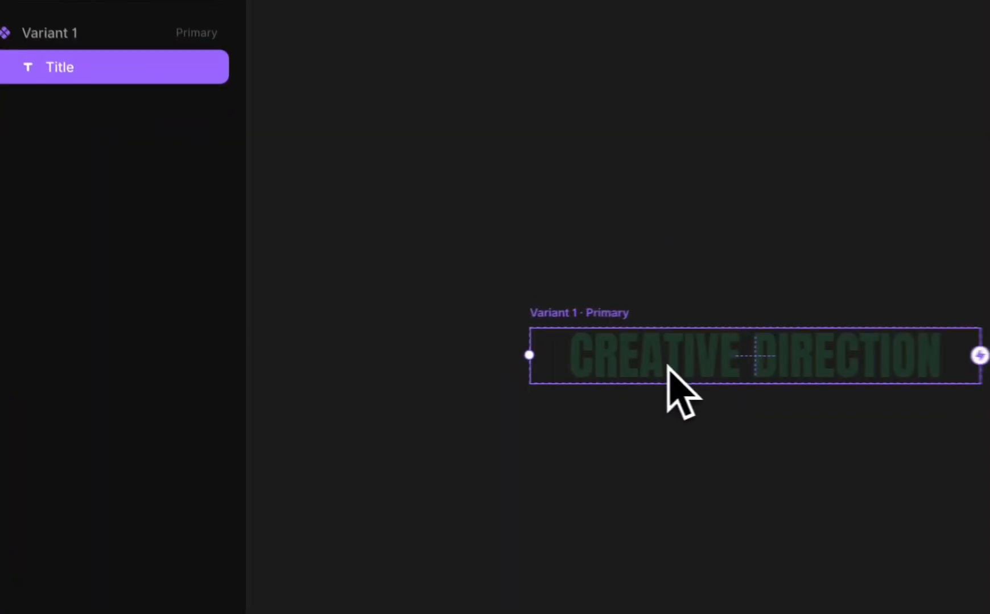
{"action": "double_click", "coordinate": [169, 225]}
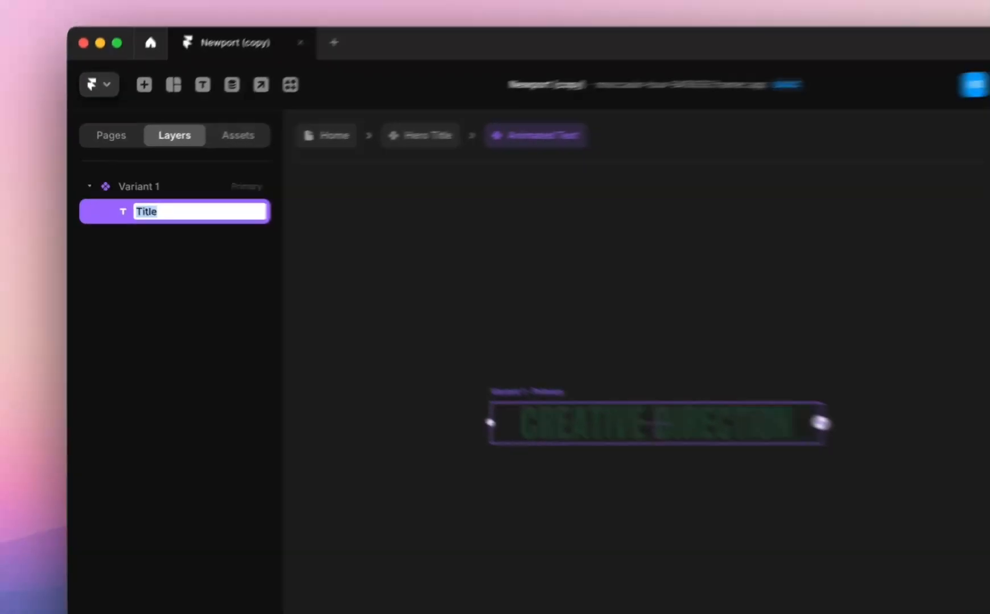
{"action": "type", "text": "tit"}
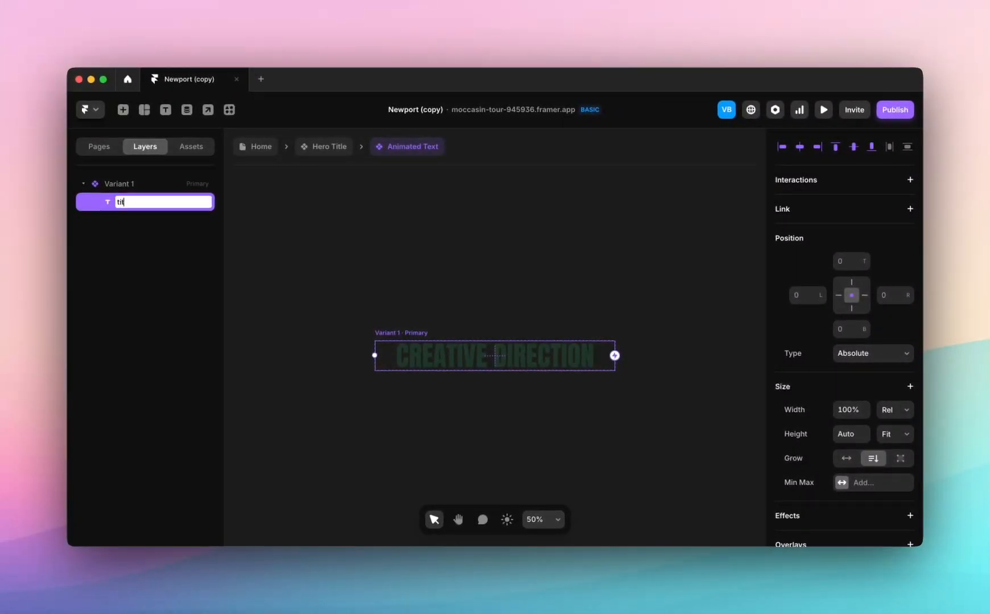
{"action": "type", "text": "le1"}
{"action": "key", "text": "Return"}
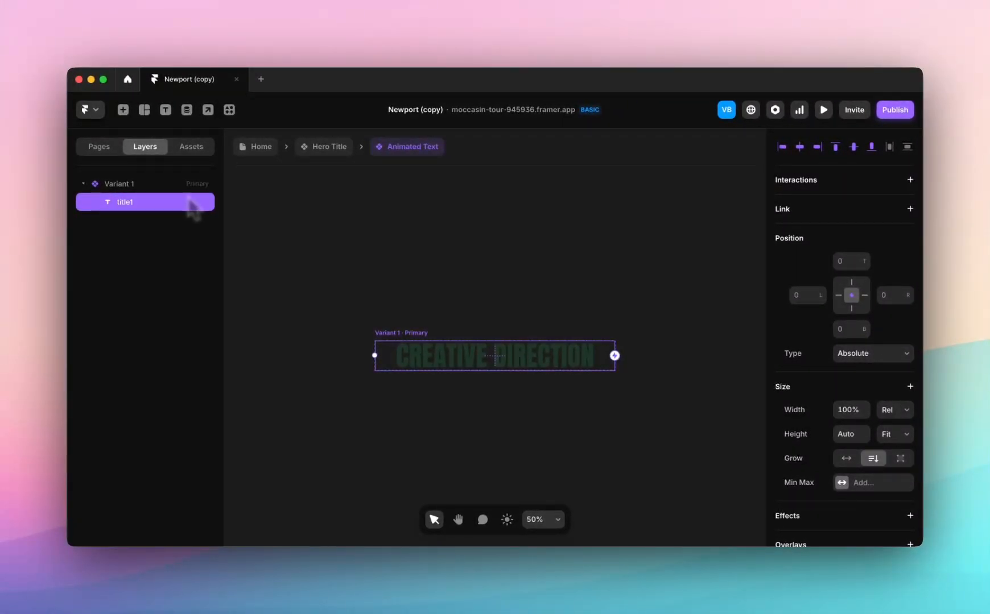
Step: Duplicate the title1 layer and rename the copy "title2"
{"action": "key", "text": "super+d"}
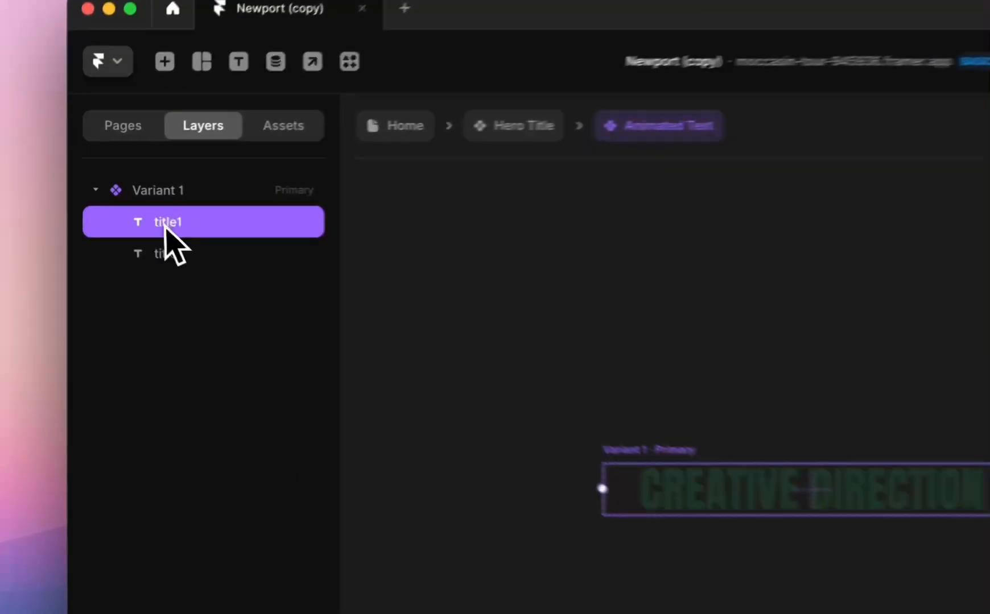
{"action": "double_click", "coordinate": [125, 205]}
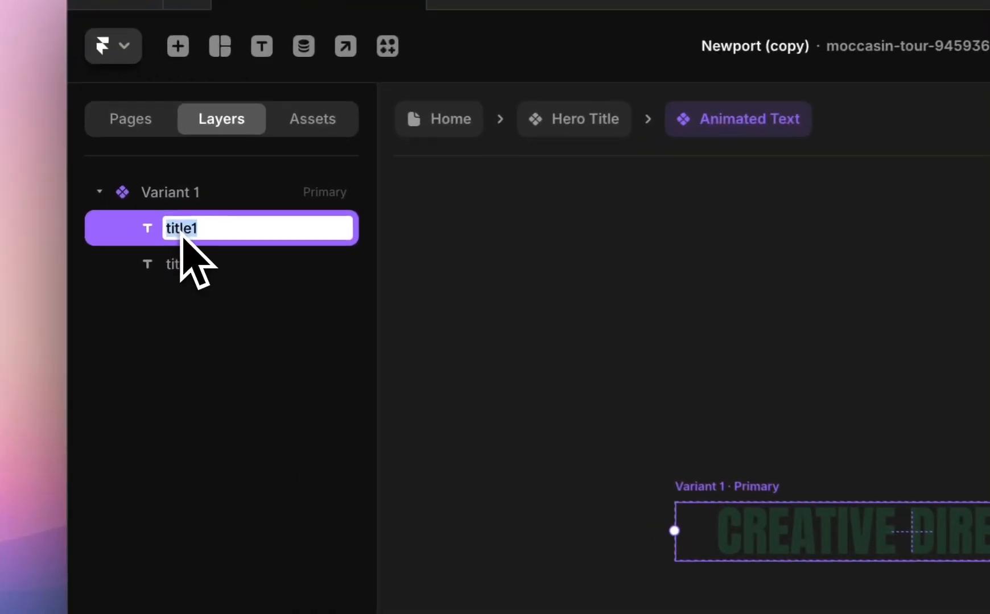
{"action": "type", "text": "title2"}
{"action": "key", "text": "Return"}
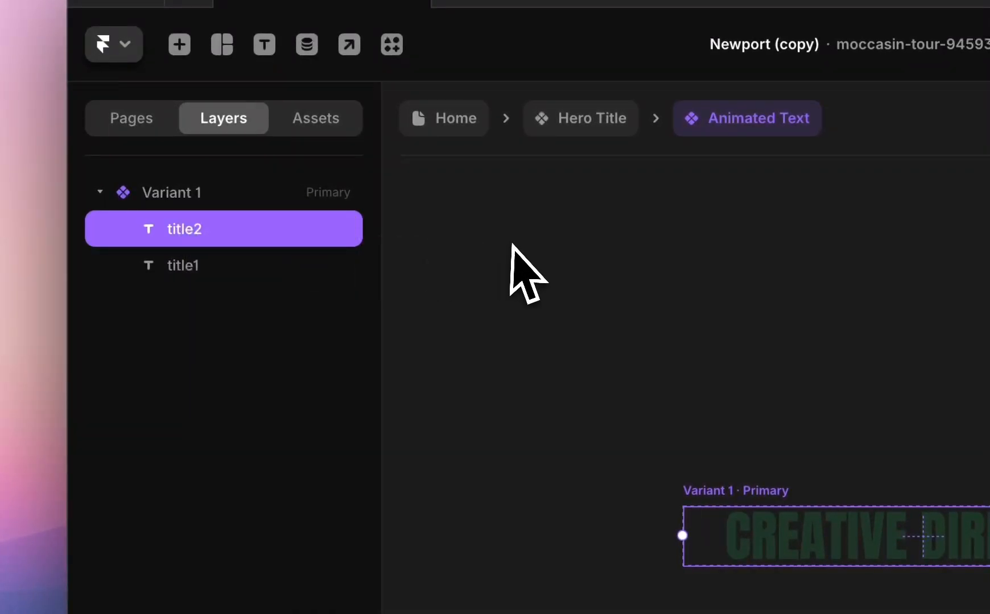
Step: Duplicate the title2 layer and rename the copy "title3"
{"action": "key", "text": "super+d"}
{"action": "double_click", "coordinate": [188, 228]}
{"action": "type", "text": "title"}
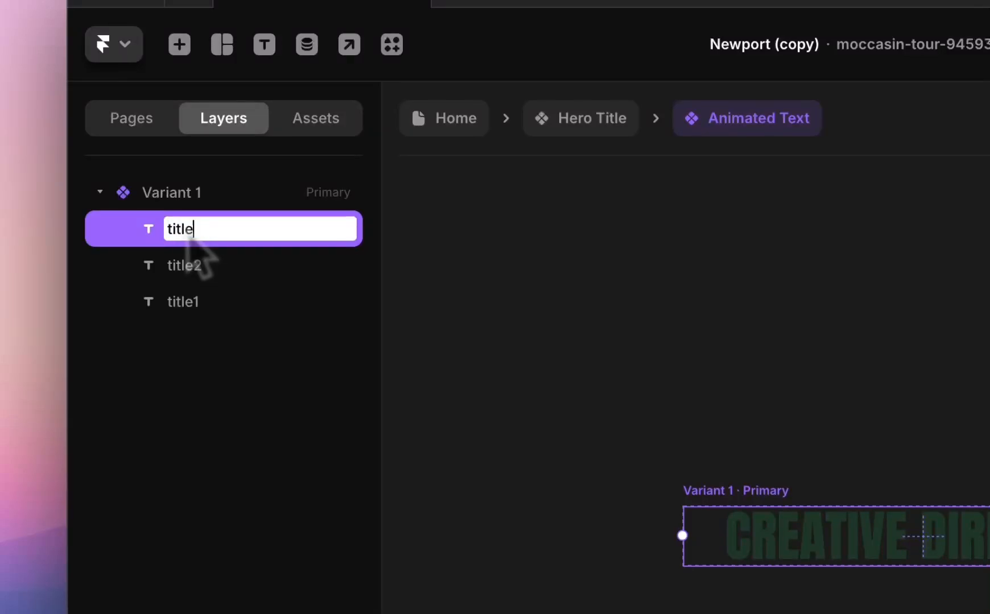
{"action": "type", "text": "3"}
{"action": "key", "text": "Return"}
Step: Place title2 directly below title1 with a bottom offset of -106, and title3 directly below title2
{"action": "left_click", "coordinate": [231, 275]}
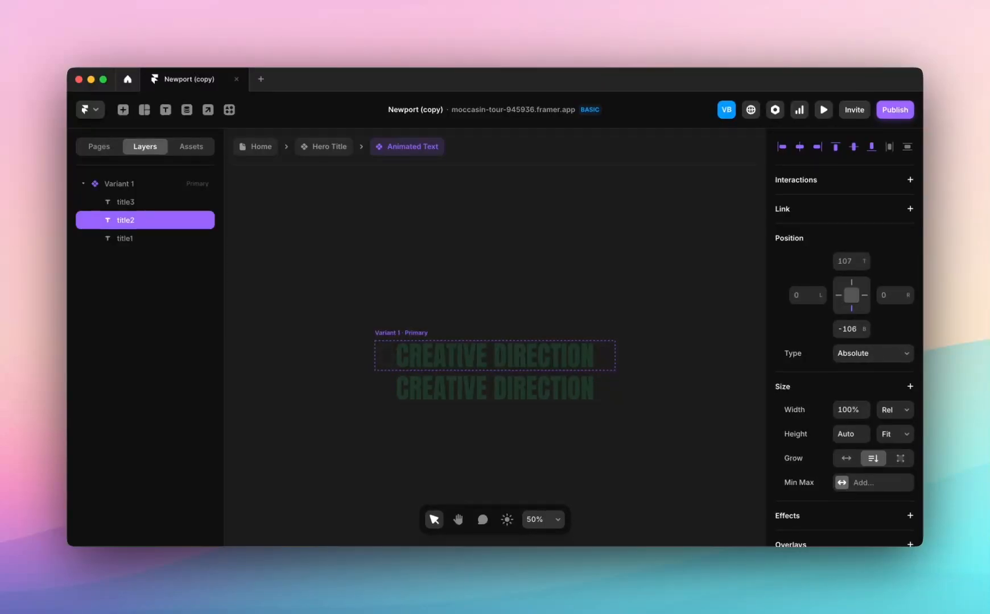
{"action": "left_click", "coordinate": [185, 206]}
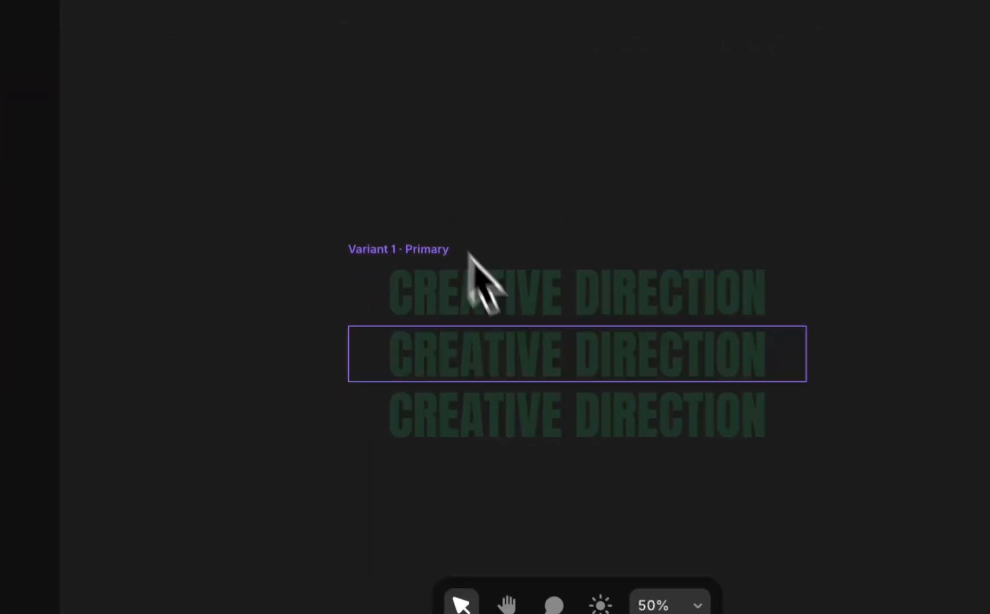
Step: Change the wording of title1, the uppermost text in Variant 1, to "CREATIVE DECISIONS"
{"action": "left_click", "coordinate": [501, 360]}
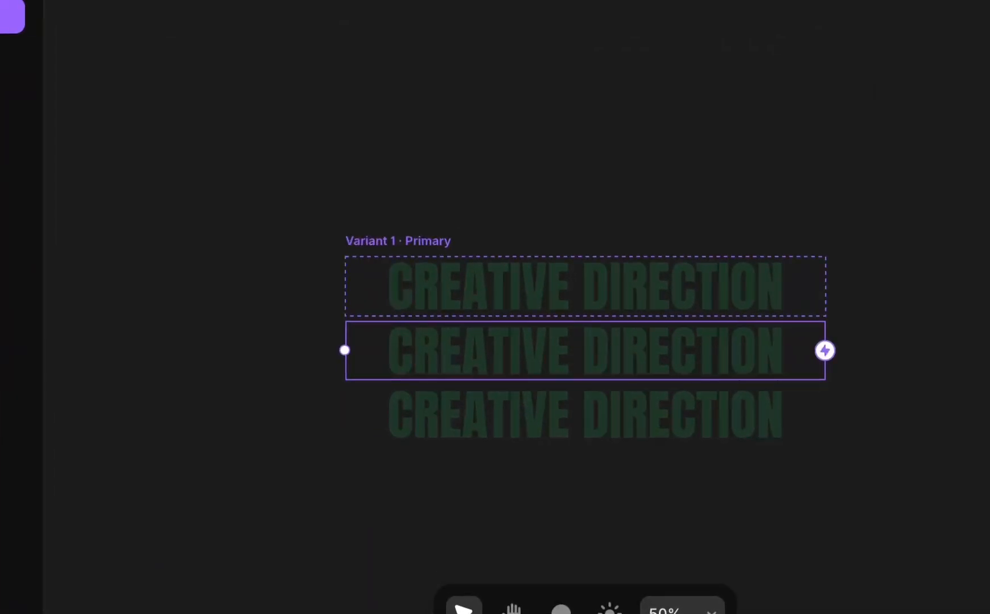
{"action": "double_click", "coordinate": [505, 358]}
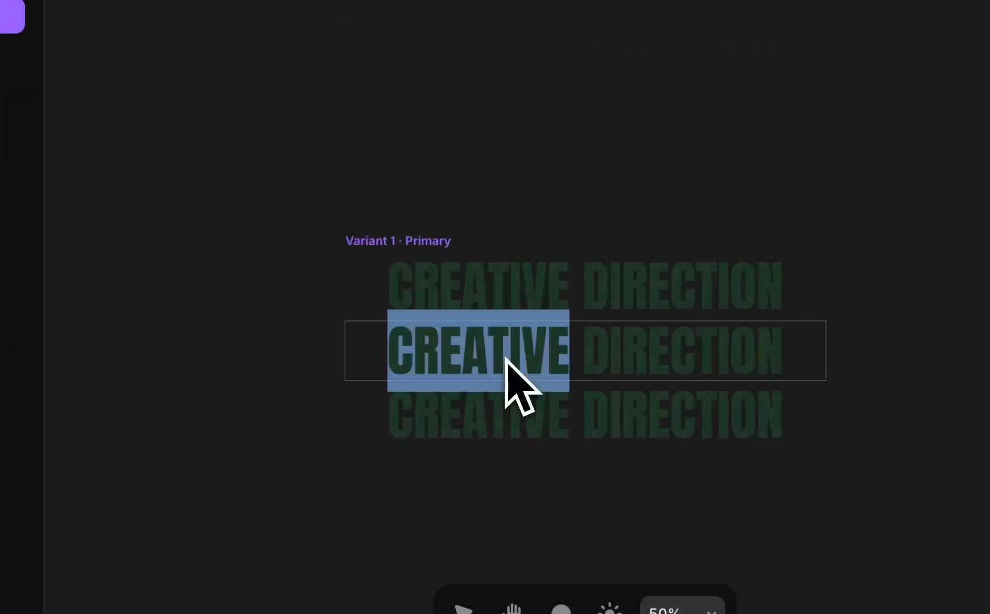
{"action": "triple_click", "coordinate": [541, 361]}
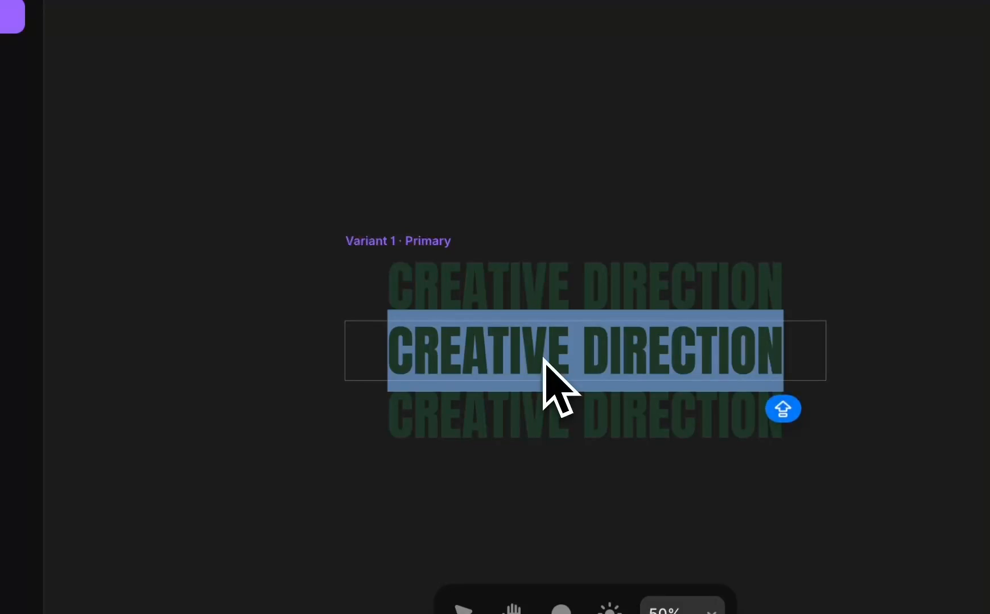
{"action": "left_click", "coordinate": [612, 286]}
{"action": "double_click", "coordinate": [640, 309]}
{"action": "type", "text": "DE"}
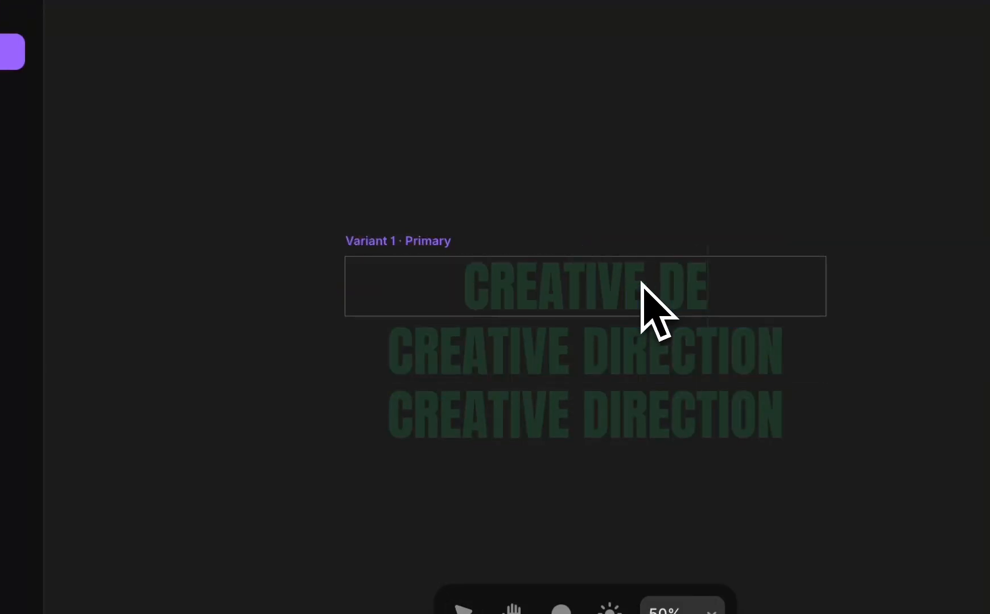
{"action": "type", "text": "CISIONS"}
Step: Change the wording of title2, the middle text in Variant 1, to "ART DIRECTION"
{"action": "left_click", "coordinate": [625, 368]}
{"action": "double_click", "coordinate": [644, 357]}
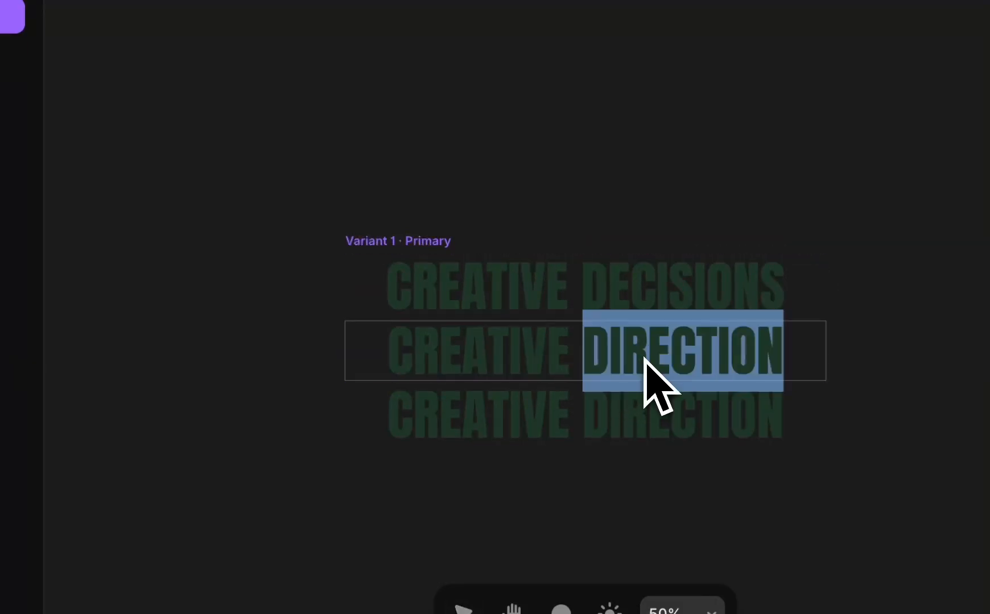
{"action": "key", "text": "Escape"}
{"action": "left_click", "coordinate": [617, 433]}
{"action": "left_click", "coordinate": [520, 287]}
{"action": "left_click", "coordinate": [563, 357]}
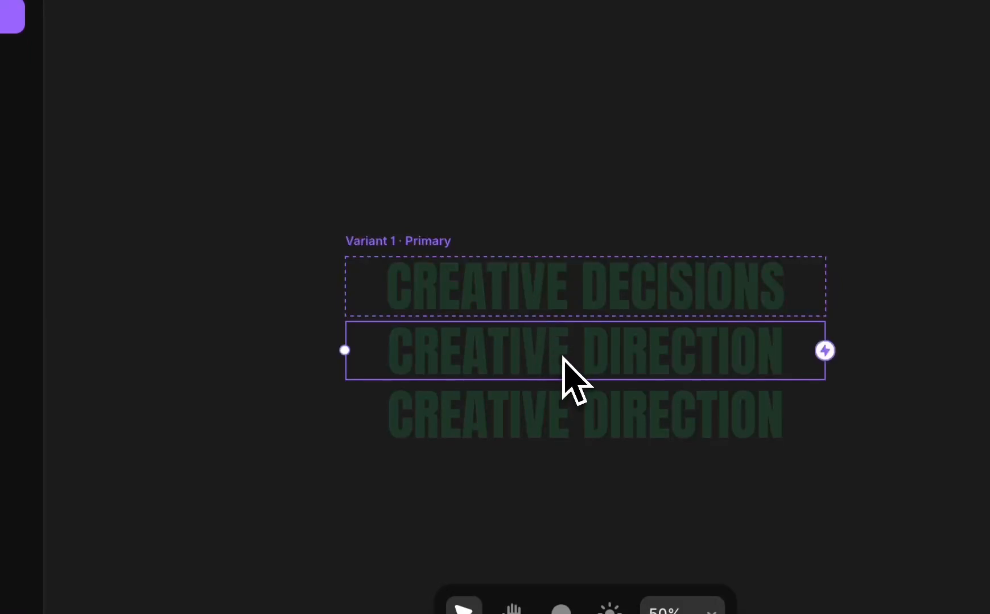
{"action": "left_click", "coordinate": [563, 357]}
{"action": "double_click", "coordinate": [515, 376]}
{"action": "type", "text": "ART"}
Step: Change the wording of title3, the lowest text in Variant 1, to "DIGITAL SERVICES"
{"action": "left_click", "coordinate": [571, 435]}
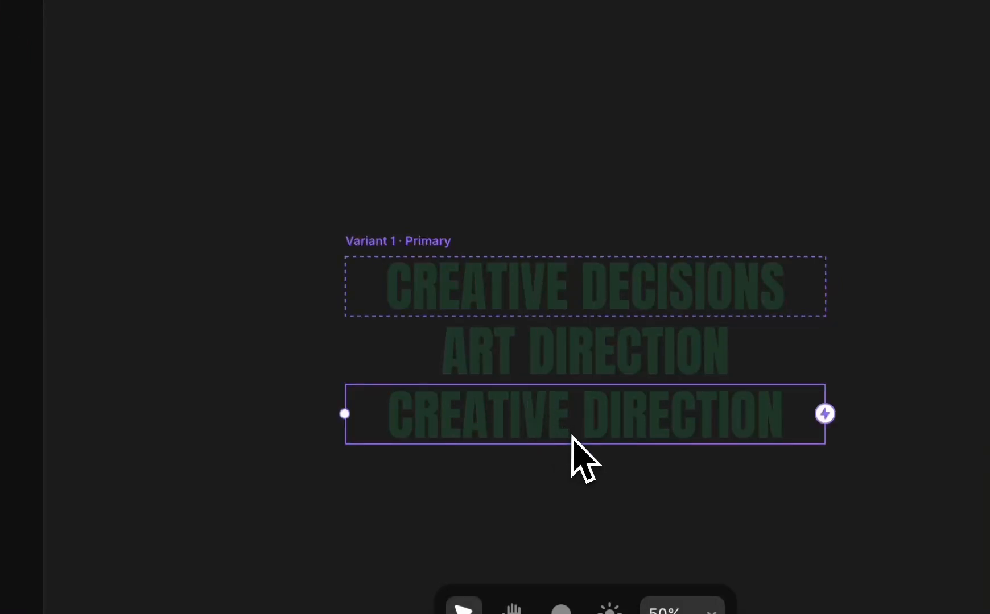
{"action": "double_click", "coordinate": [541, 431]}
{"action": "type", "text": "DIGITA"}
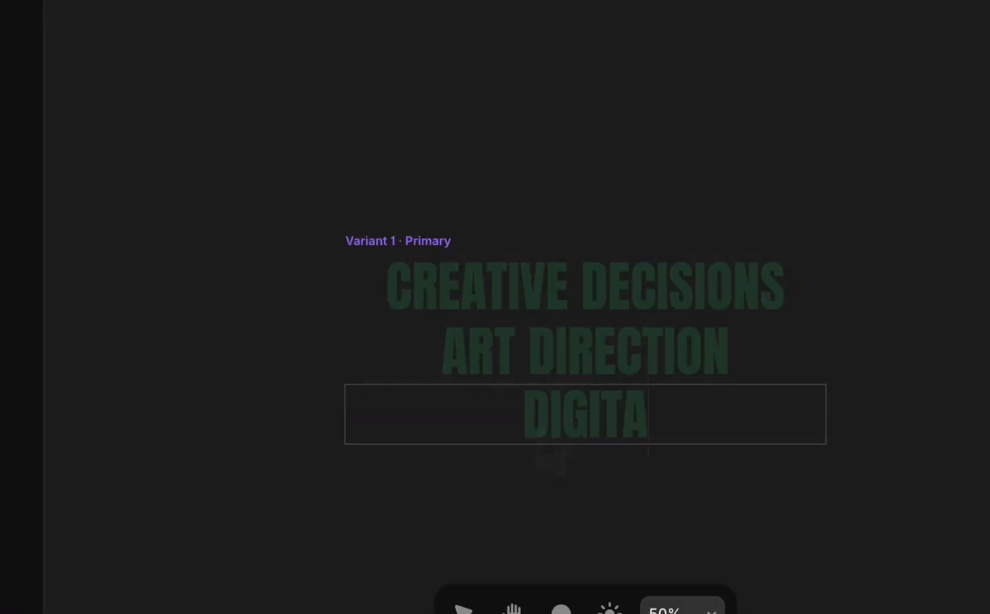
{"action": "type", "text": "L SERVICES"}
{"action": "key", "text": "Escape"}
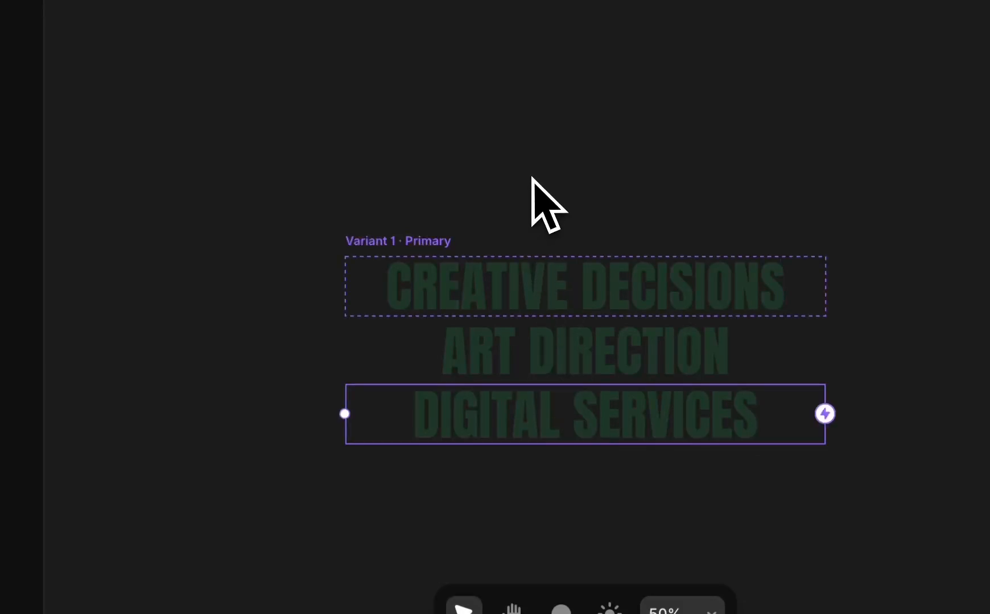
Step: Add a new variant based on Variant 1 to the Animated Text component
{"action": "left_click", "coordinate": [474, 199]}
{"action": "left_click", "coordinate": [424, 243]}
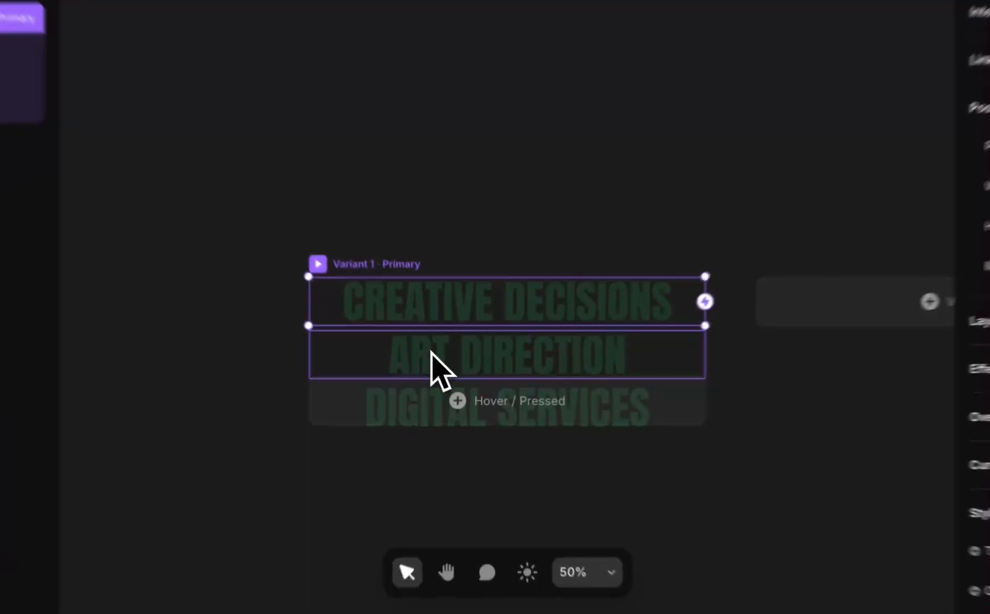
{"action": "left_click", "coordinate": [450, 389]}
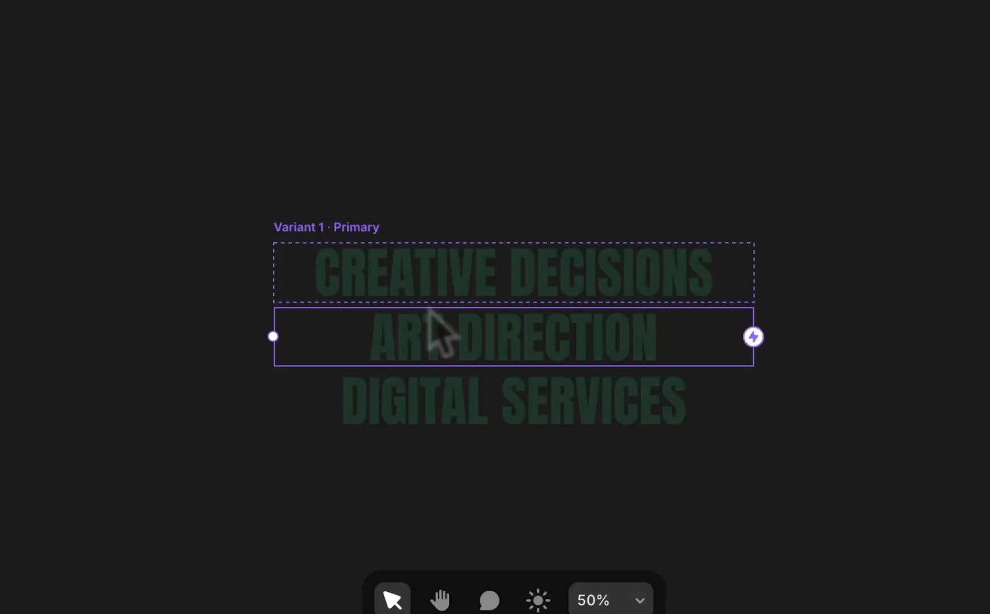
{"action": "left_click", "coordinate": [450, 185]}
{"action": "left_click", "coordinate": [378, 223]}
{"action": "scroll", "coordinate": [378, 224], "scroll_direction": "right", "scroll_amount": 2}
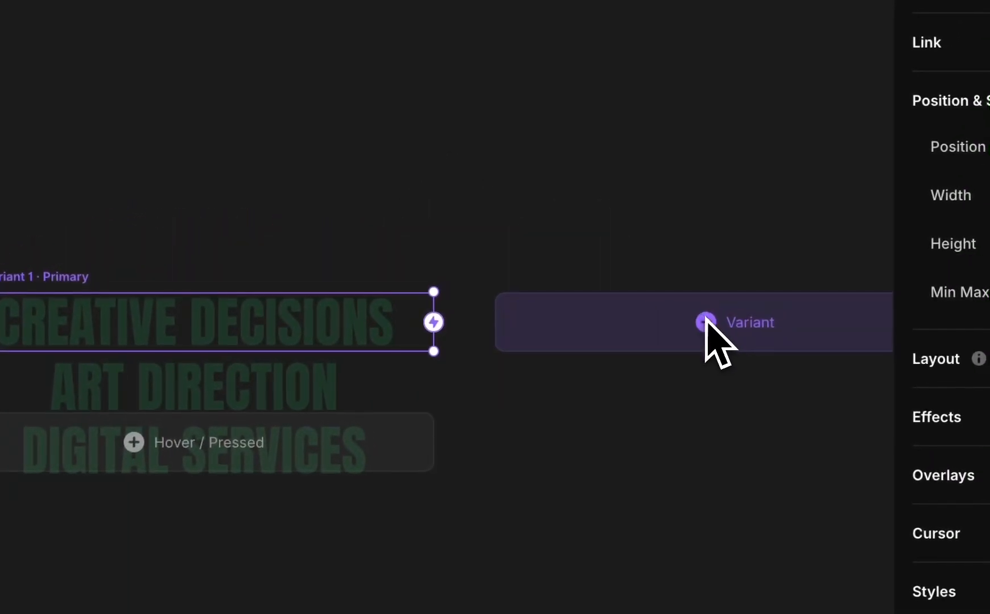
{"action": "left_click", "coordinate": [705, 321]}
Step: Move title1, title2 and title3 in Variant 2 up together so that "ART DIRECTION" sits in the variant's frame
{"action": "left_click", "coordinate": [321, 412]}
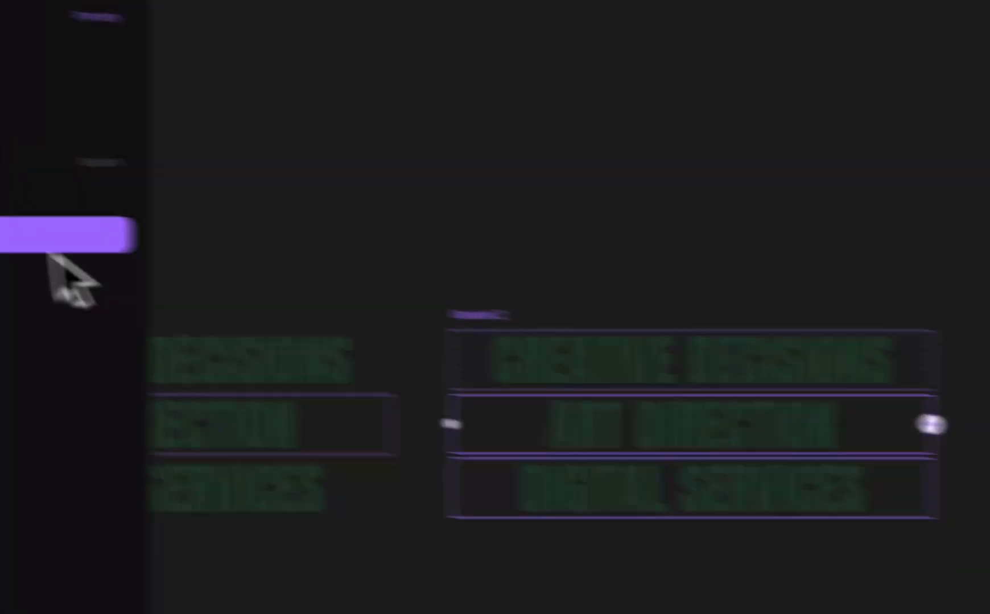
{"action": "left_click", "coordinate": [170, 229]}
{"action": "left_click", "coordinate": [210, 307], "text": "shift"}
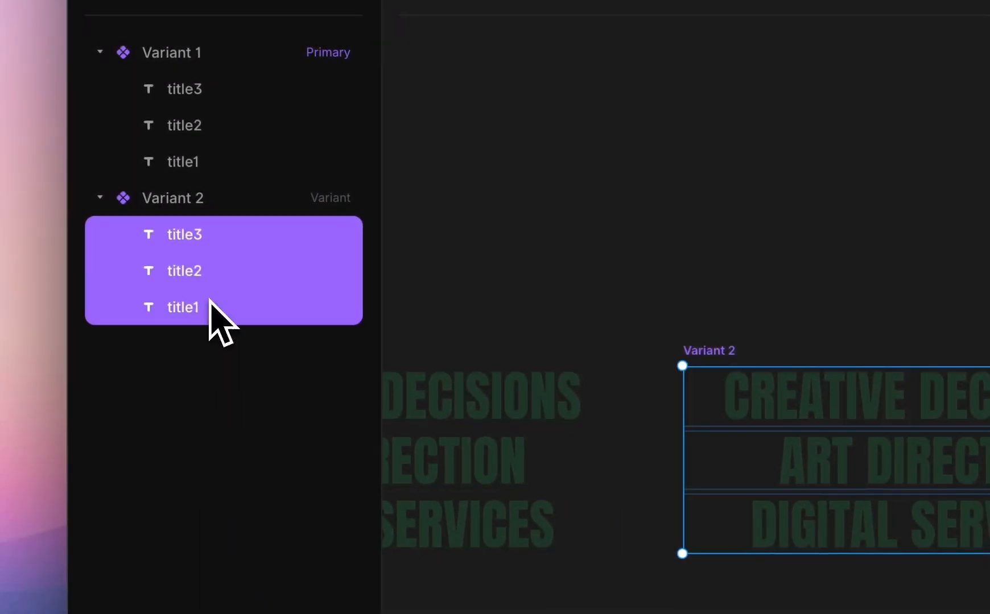
{"action": "key", "text": "shift+Up"}
{"action": "key", "text": "shift+Up"}
{"action": "key", "text": "shift+Up"}
{"action": "key", "text": "shift+Up"}
{"action": "key", "text": "shift+Up"}
{"action": "key", "text": "shift+Up"}
{"action": "key", "text": "shift+Up"}
{"action": "key", "text": "shift+Up"}
{"action": "key", "text": "shift+Up"}
{"action": "key", "text": "shift+Up"}
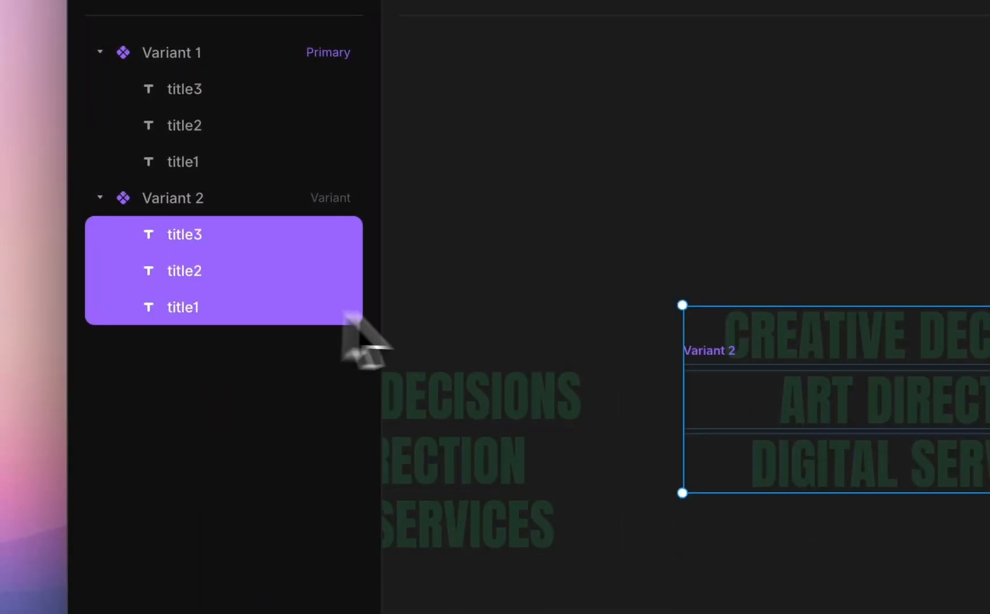
{"action": "key", "text": "shift+Up"}
Step: Fine-tune the vertical position of Variant 2's three titles together so title2 lines up exactly with the frame
{"action": "left_click", "coordinate": [655, 320]}
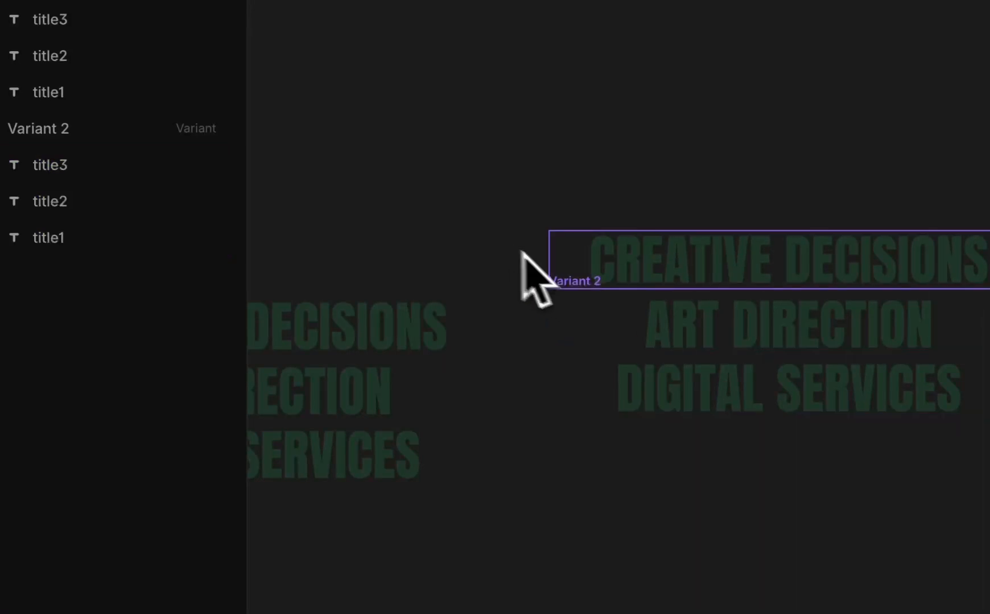
{"action": "left_click", "coordinate": [643, 328]}
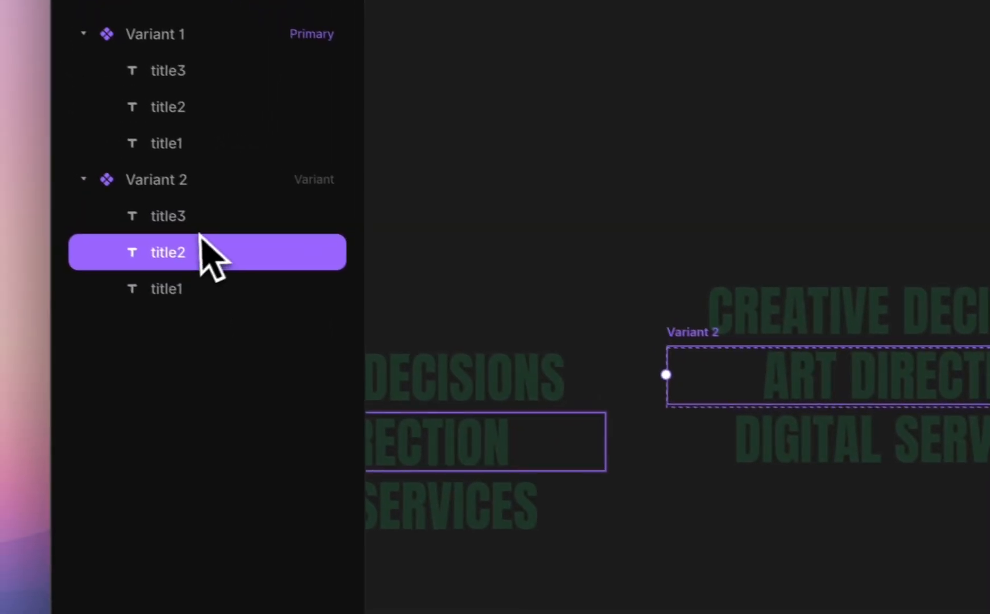
{"action": "left_click", "coordinate": [78, 258]}
{"action": "left_click", "coordinate": [80, 243]}
{"action": "left_click", "coordinate": [213, 257], "text": "shift"}
{"action": "left_click", "coordinate": [213, 232], "text": "shift"}
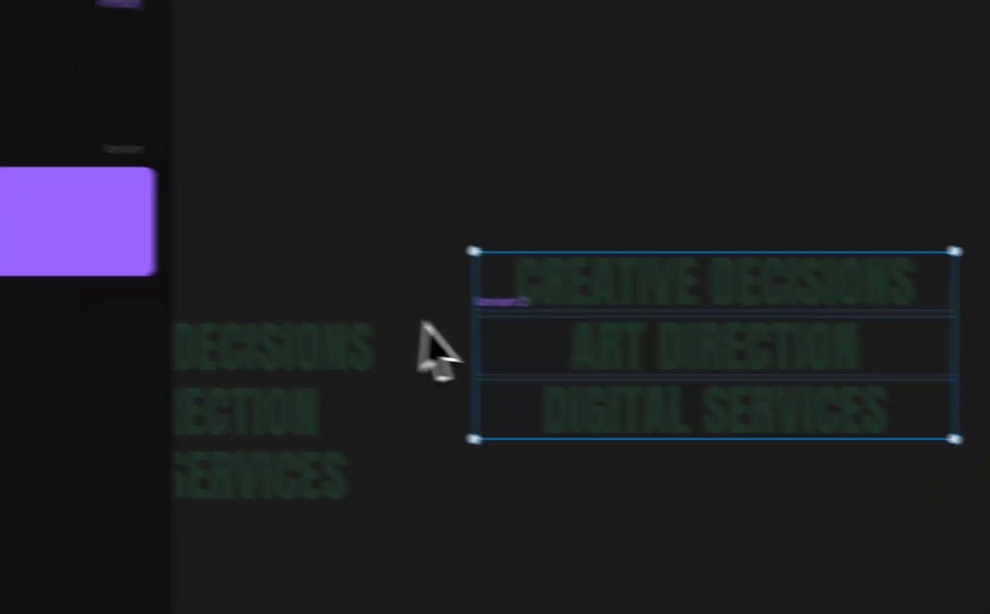
{"action": "left_click", "coordinate": [524, 339]}
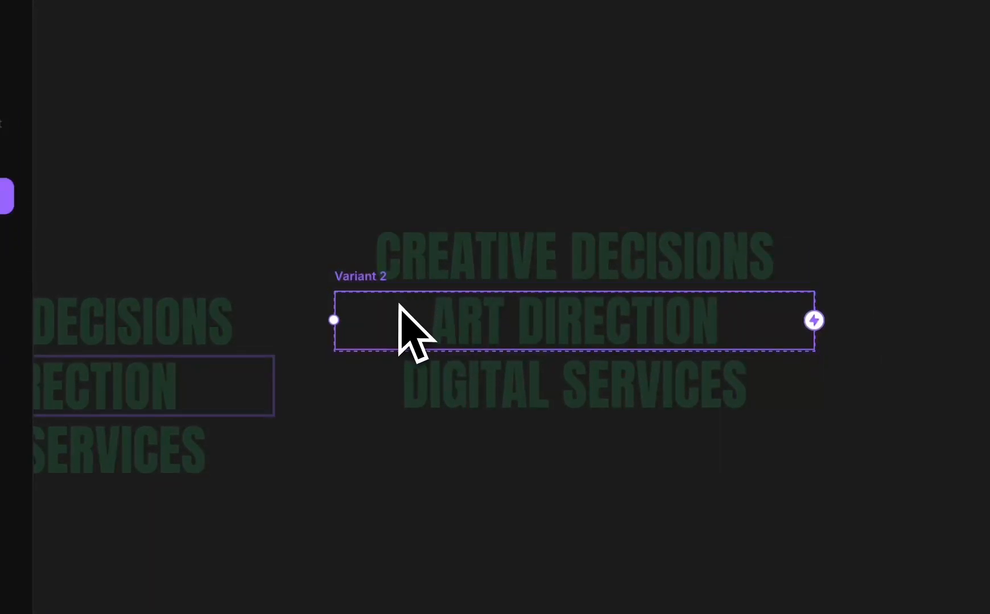
{"action": "left_click", "coordinate": [485, 275], "text": "shift"}
{"action": "key", "text": "Right"}
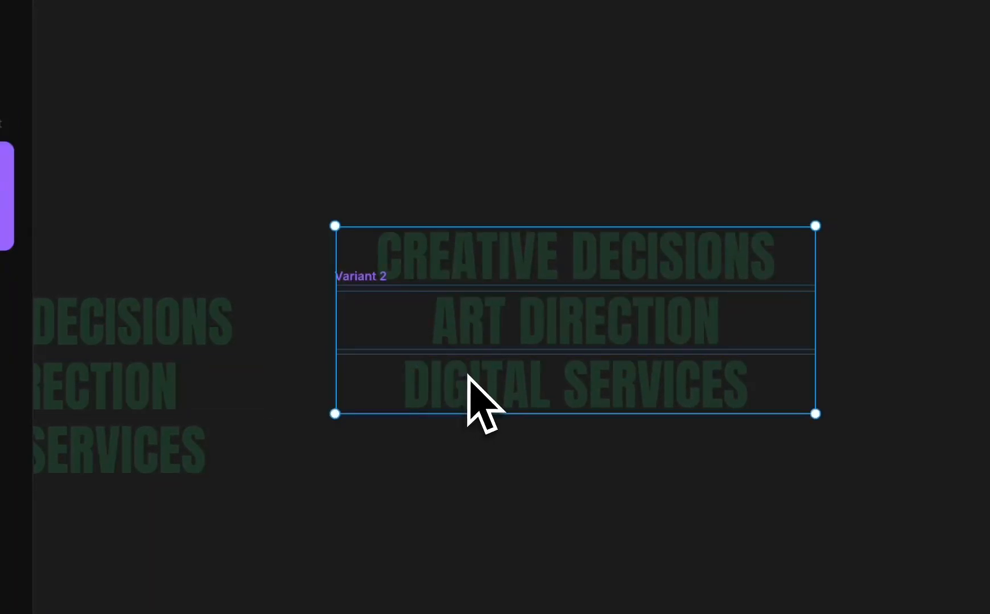
{"action": "key", "text": "Left"}
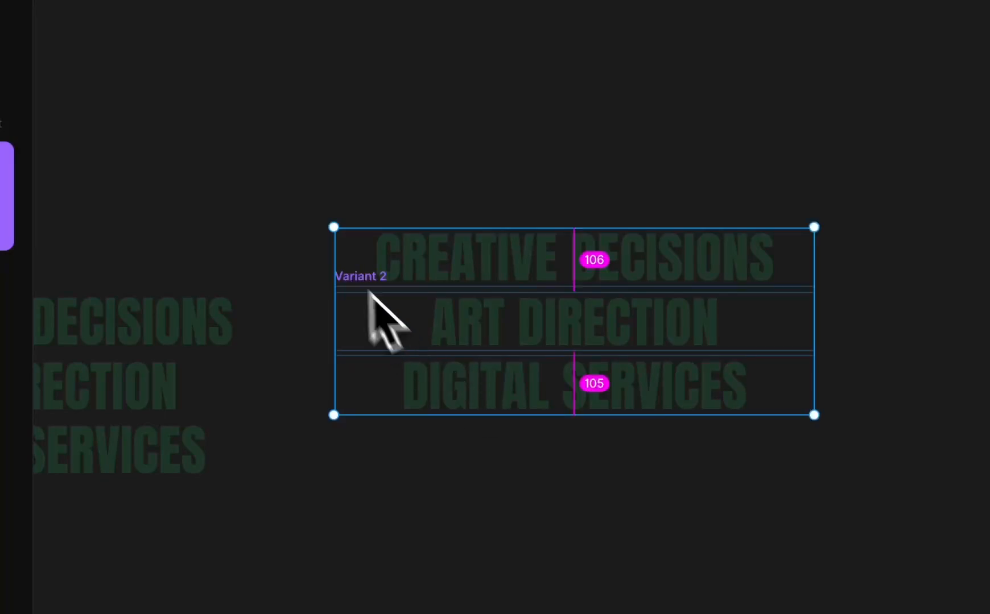
{"action": "left_click", "coordinate": [313, 263]}
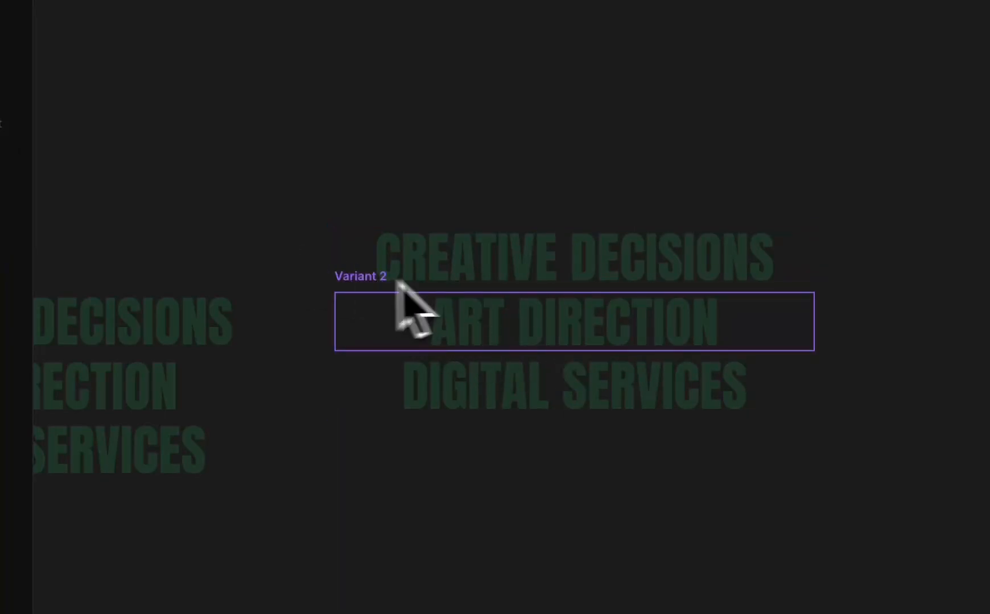
Step: Add another variant based on Variant 2 to the component
{"action": "scroll", "coordinate": [495, 288], "scroll_direction": "down", "scroll_amount": 2}
{"action": "scroll", "coordinate": [495, 288], "scroll_direction": "right", "scroll_amount": 4}
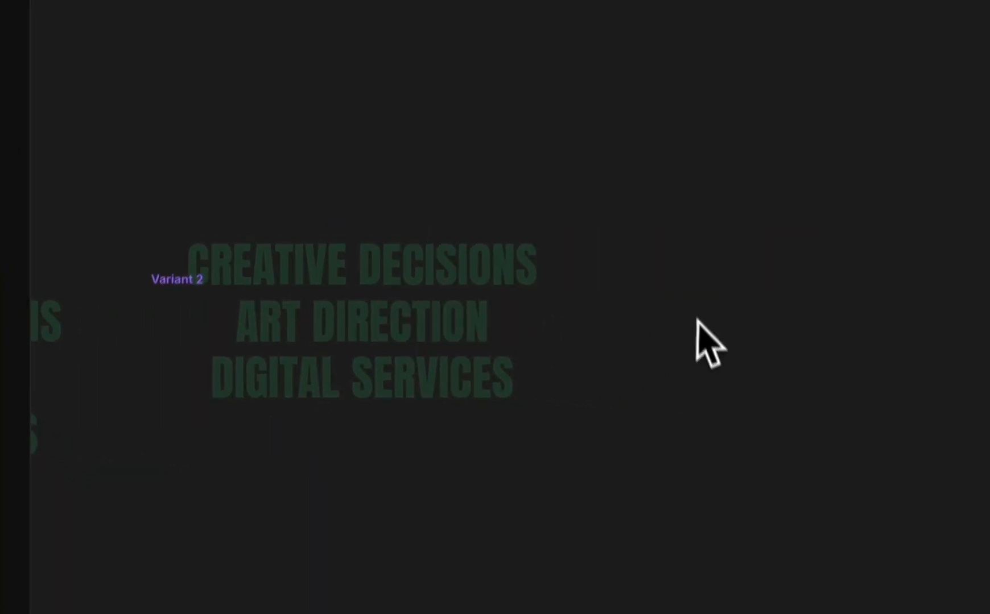
{"action": "left_click", "coordinate": [170, 262]}
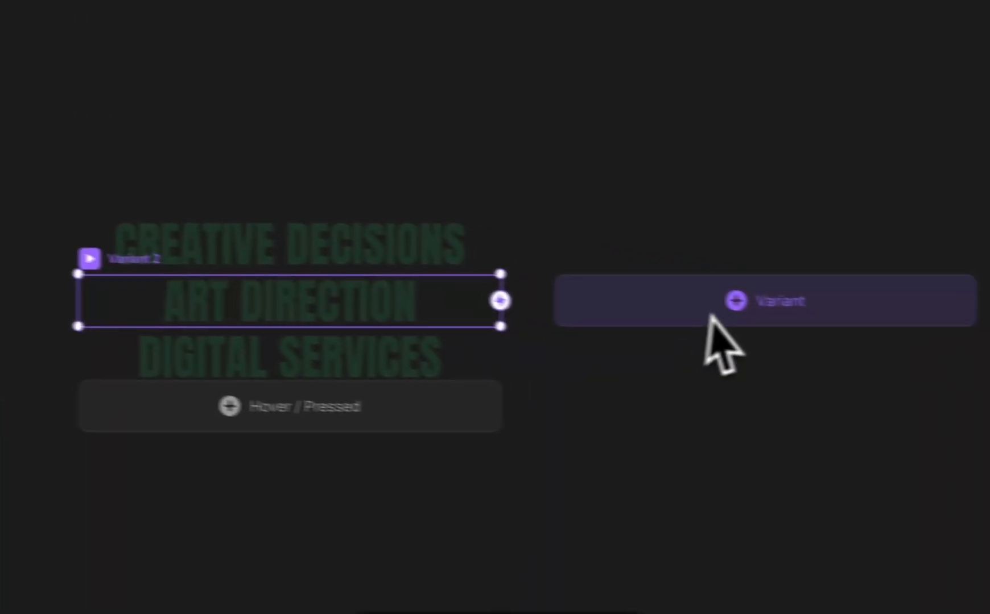
{"action": "left_click", "coordinate": [941, 356]}
Step: Move all three titles in Variant 3 up together so that "DIGITAL SERVICES" sits in the variant's frame
{"action": "double_click", "coordinate": [498, 388]}
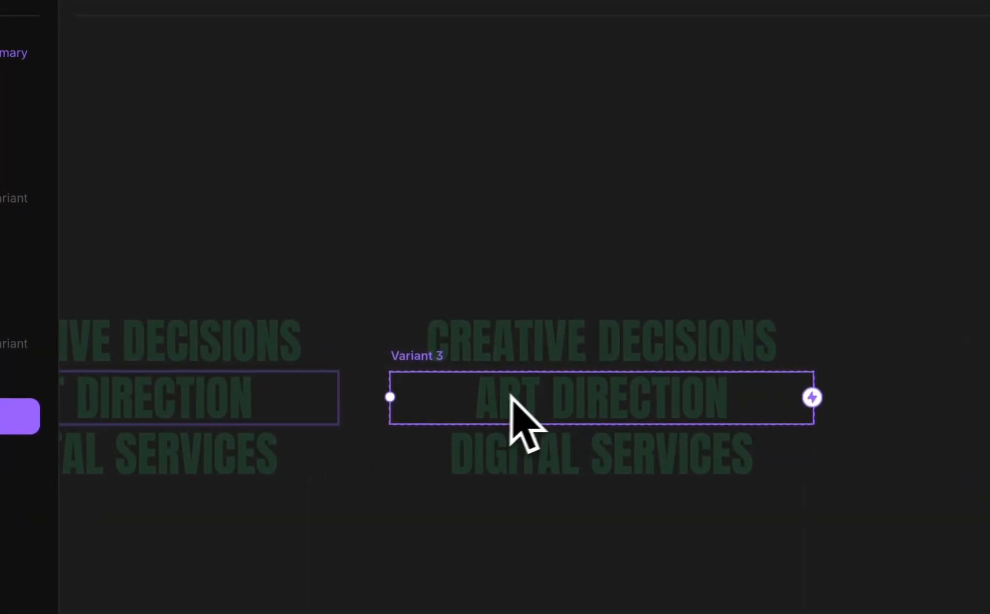
{"action": "left_click", "coordinate": [519, 331], "text": "shift"}
{"action": "left_click", "coordinate": [498, 460], "text": "shift"}
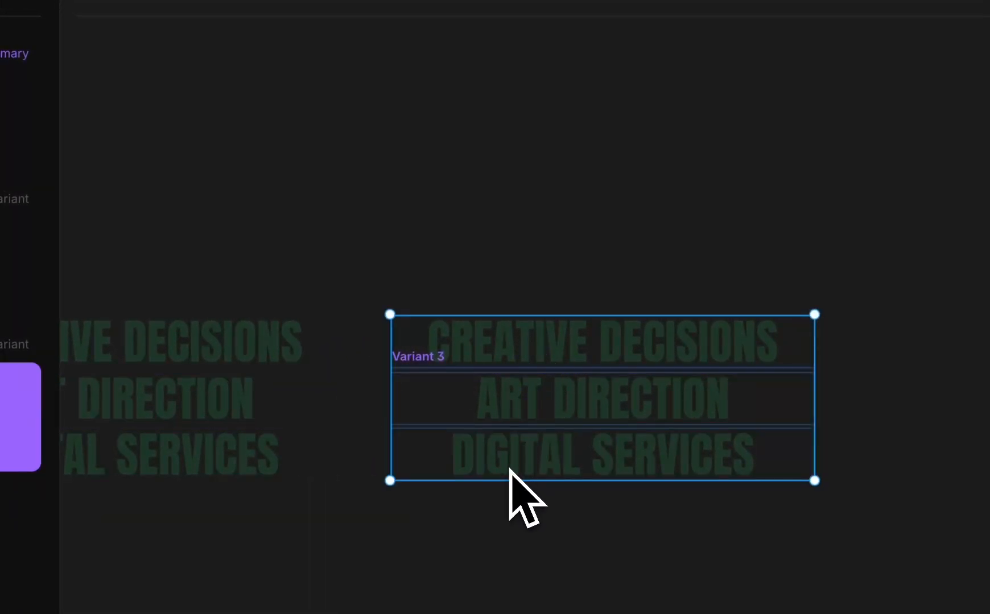
{"action": "key", "text": "shift+Up"}
{"action": "key", "text": "shift+Up"}
{"action": "key", "text": "shift+Up"}
{"action": "key", "text": "shift+Up"}
{"action": "key", "text": "shift+Up"}
{"action": "key", "text": "shift+Up"}
{"action": "key", "text": "shift+Up"}
{"action": "key", "text": "shift+Up"}
{"action": "key", "text": "shift+Up"}
{"action": "key", "text": "shift+Up"}
{"action": "key", "text": "alt"}
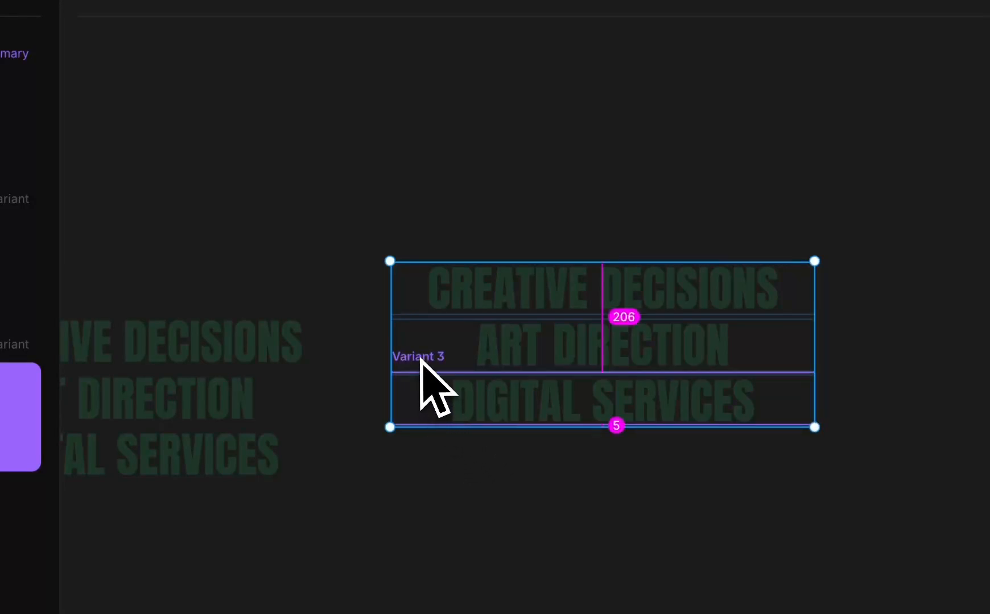
{"action": "key", "text": "shift+Up"}
Step: Nudge Variant 3's three titles down together in small increments until title3 lines up with the frame
{"action": "left_click", "coordinate": [348, 323]}
{"action": "left_click", "coordinate": [420, 356]}
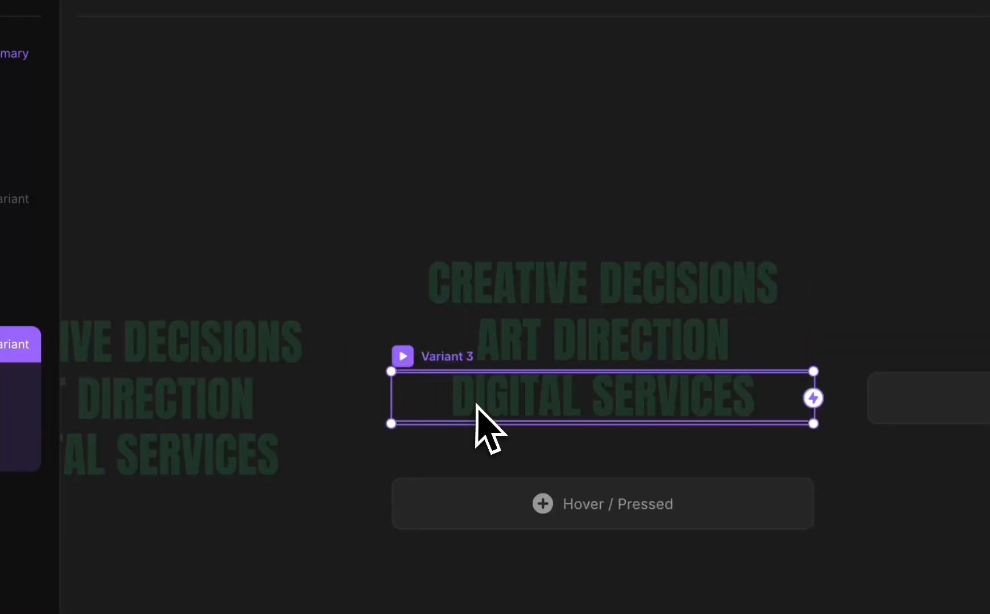
{"action": "double_click", "coordinate": [476, 405]}
{"action": "left_click", "coordinate": [531, 354], "text": "shift"}
{"action": "left_click", "coordinate": [552, 286], "text": "shift"}
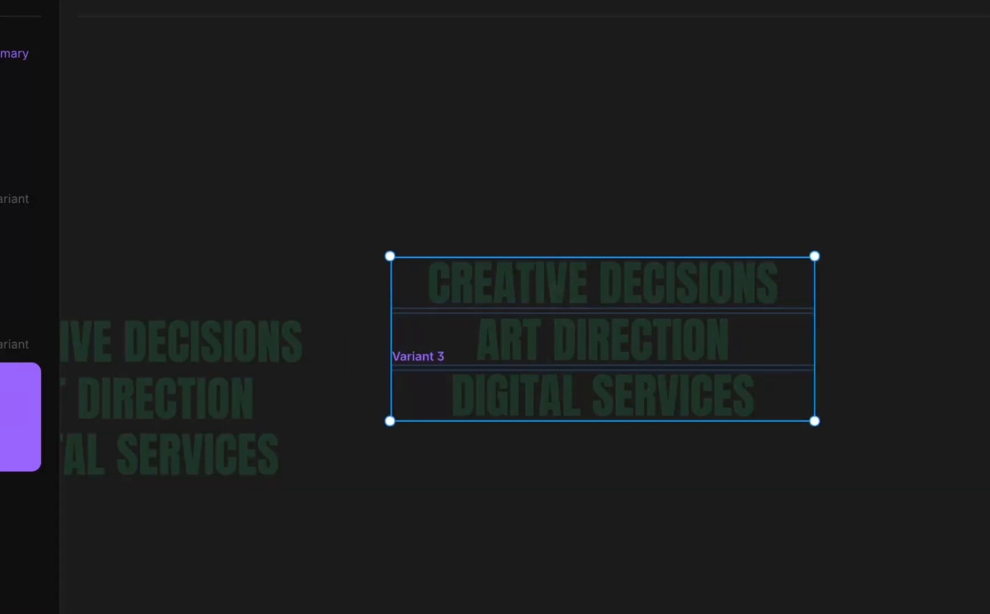
{"action": "key", "text": "Down"}
{"action": "key", "text": "Down"}
{"action": "key", "text": "Down"}
{"action": "key", "text": "Down"}
{"action": "key", "text": "Down"}
{"action": "left_click", "coordinate": [360, 402]}
{"action": "double_click", "coordinate": [453, 401]}
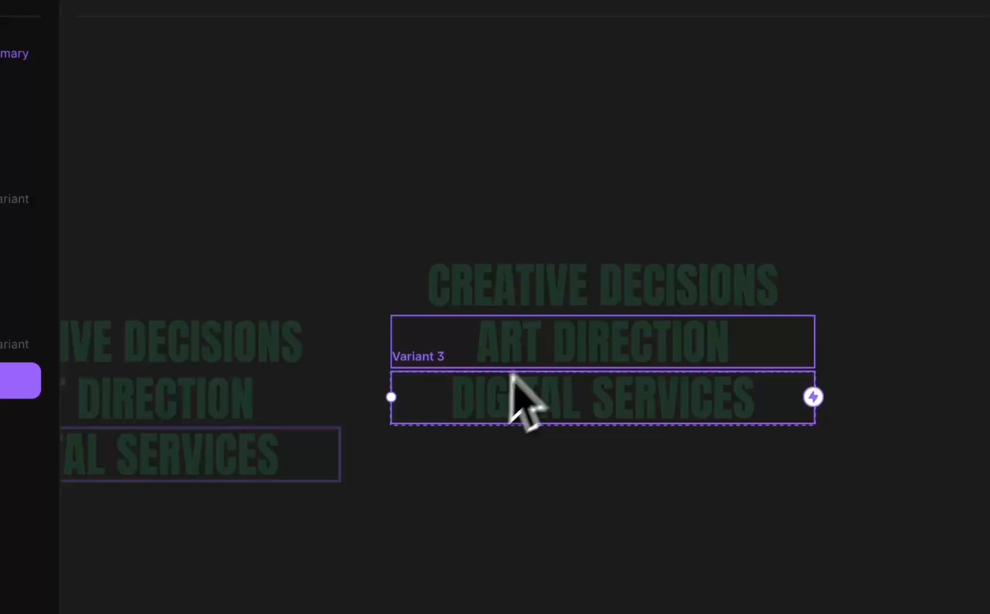
{"action": "left_click", "coordinate": [543, 324], "text": "shift"}
{"action": "left_click", "coordinate": [545, 289], "text": "shift"}
{"action": "key", "text": "Down"}
{"action": "key", "text": "Down"}
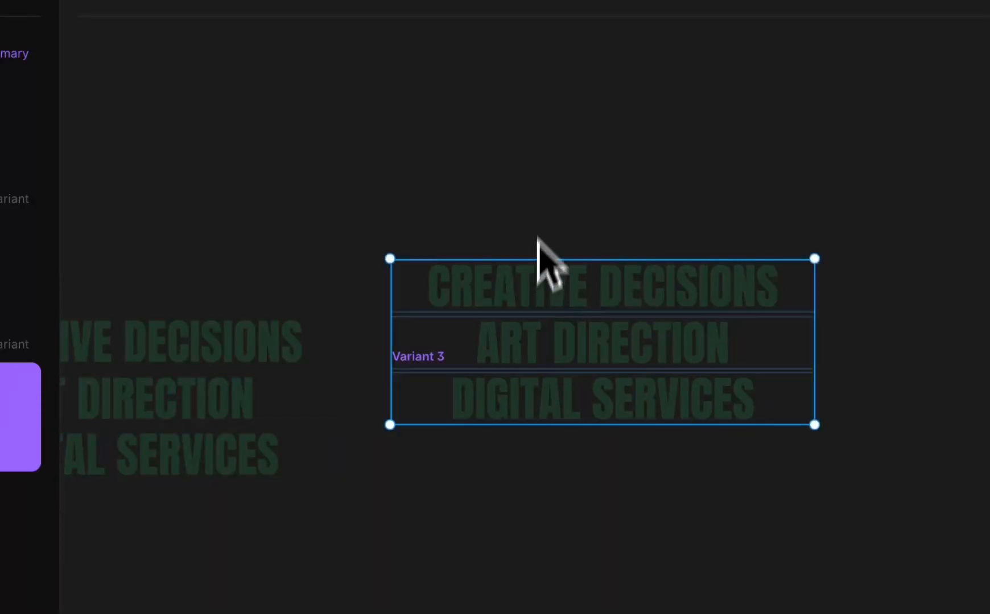
{"action": "left_click", "coordinate": [542, 174]}
Step: Place title1 directly below title3 in Variant 3 with a bottom offset of -106
{"action": "scroll", "coordinate": [686, 138], "scroll_direction": "left", "scroll_amount": 3}
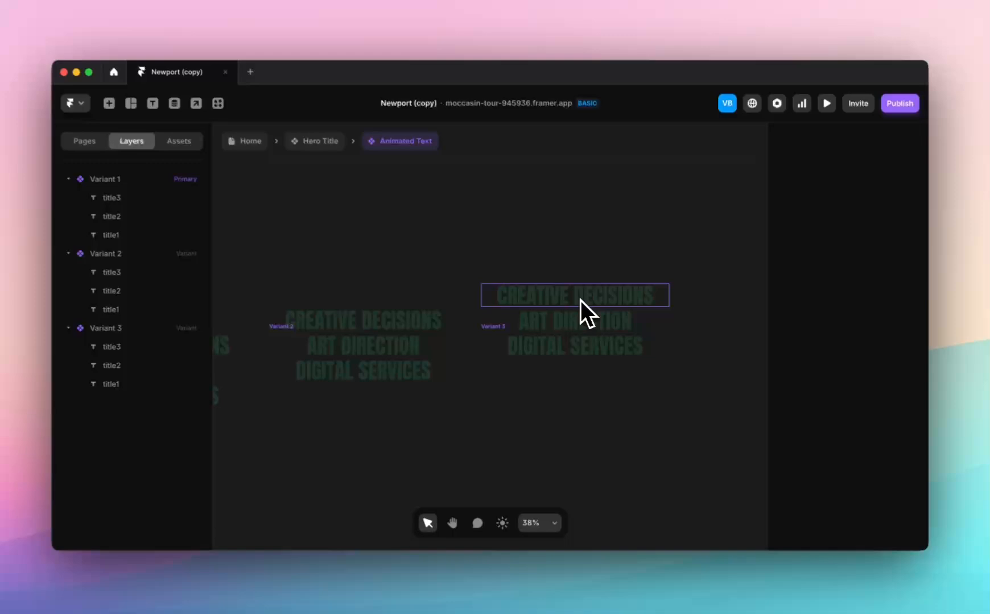
{"action": "scroll", "coordinate": [580, 299], "scroll_direction": "left", "scroll_amount": 4}
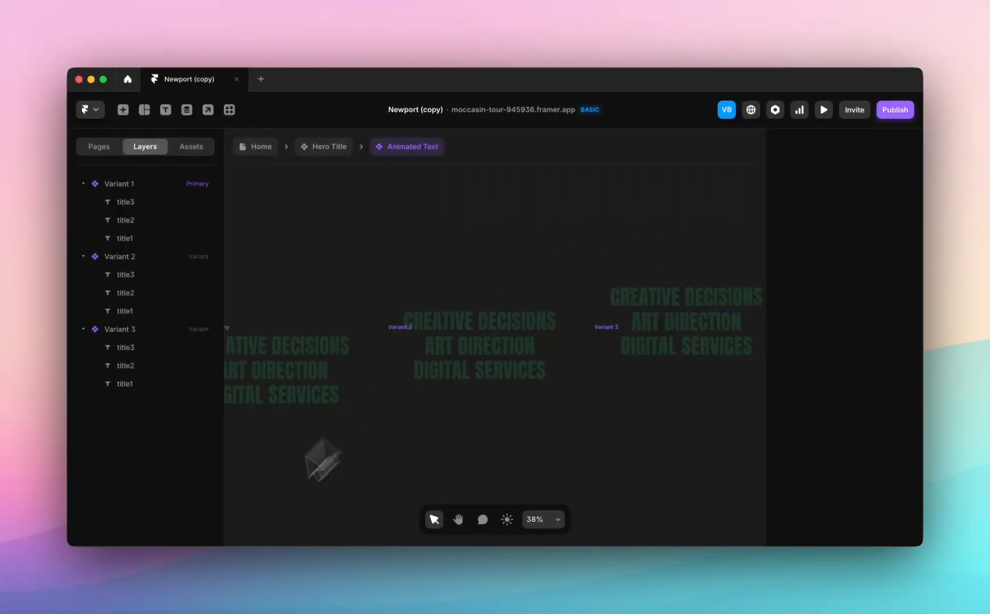
{"action": "scroll", "coordinate": [570, 426], "scroll_direction": "right", "scroll_amount": 5}
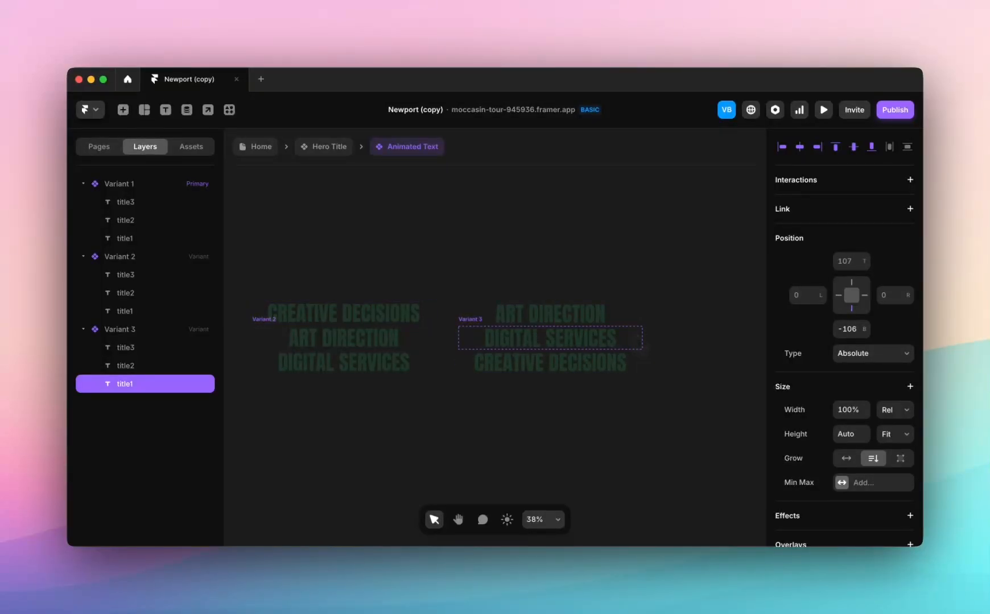
{"action": "left_click", "coordinate": [671, 303]}
Step: Connect Variant 1 to Variant 2 with an Appear interaction and a delay of 1.5 s
{"action": "scroll", "coordinate": [578, 383], "scroll_direction": "left", "scroll_amount": 1}
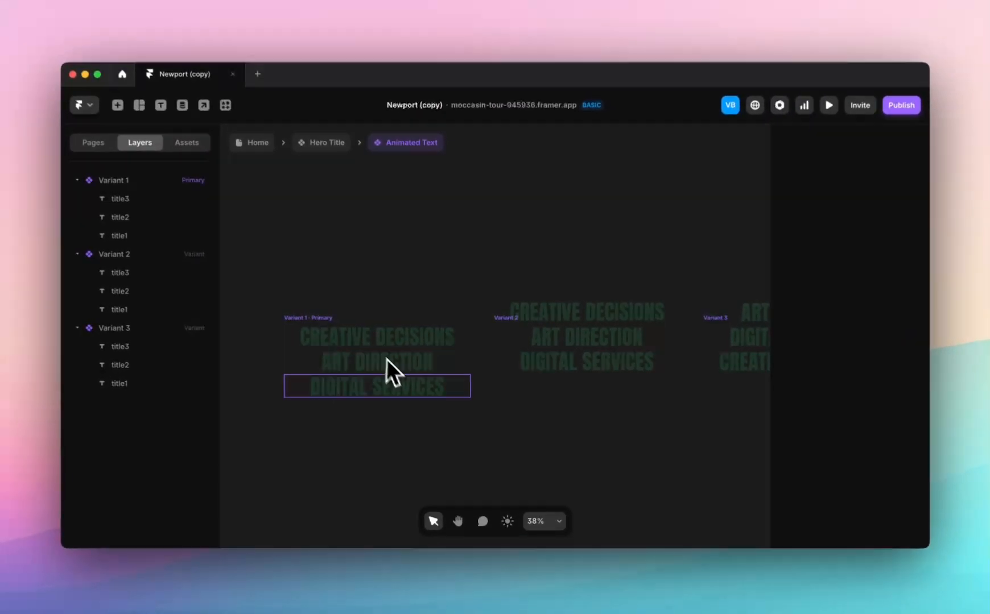
{"action": "scroll", "coordinate": [446, 397], "scroll_direction": "right", "scroll_amount": 3}
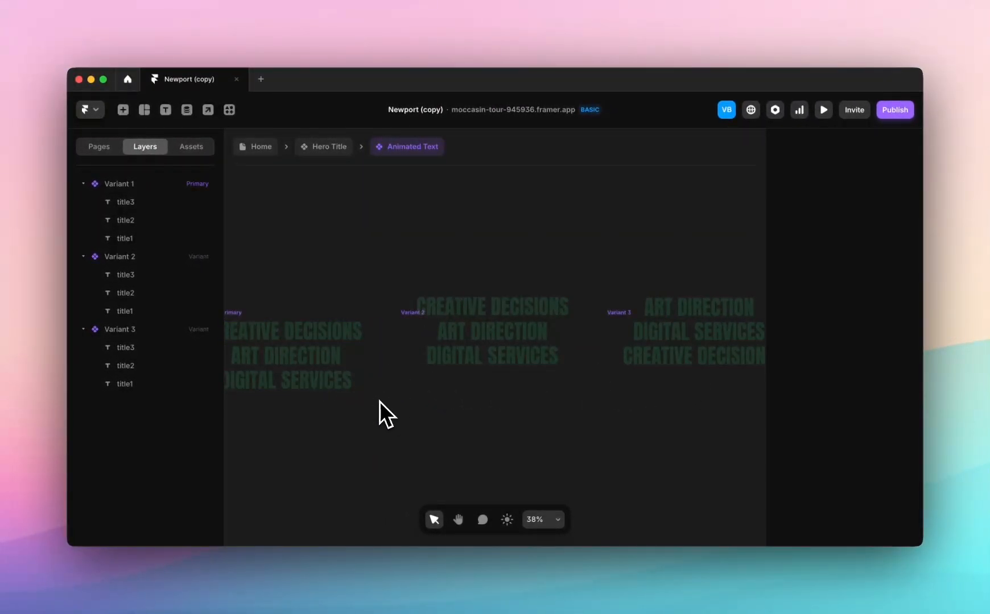
{"action": "scroll", "coordinate": [415, 402], "scroll_direction": "left", "scroll_amount": 2}
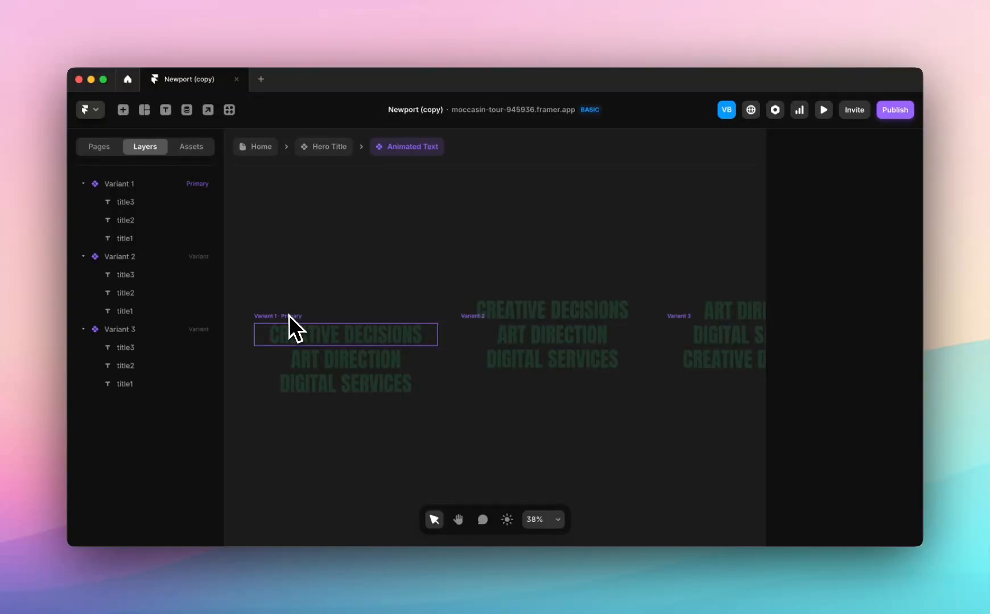
{"action": "left_click", "coordinate": [288, 316]}
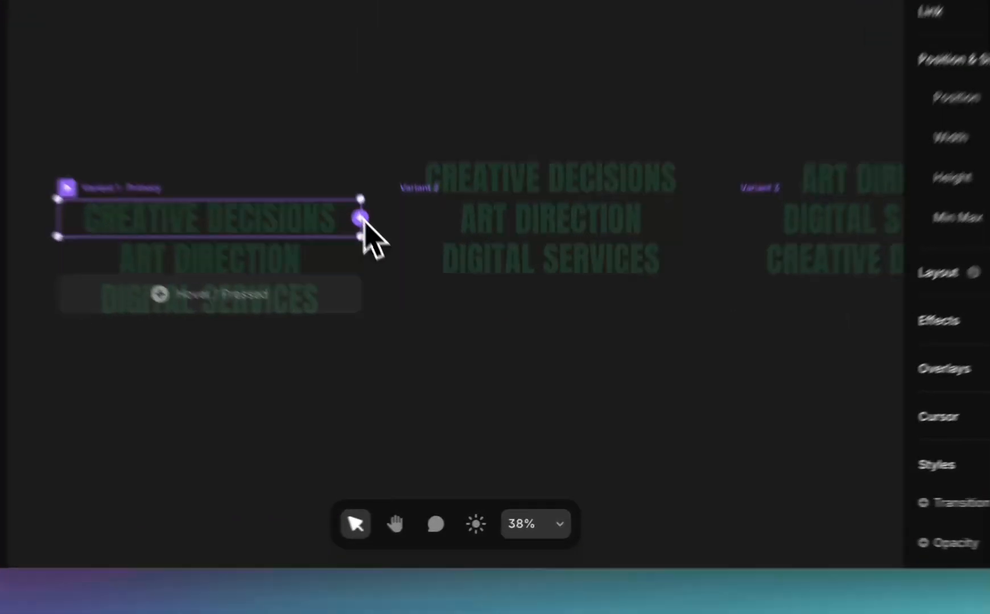
{"action": "left_click_drag", "start_coordinate": [438, 337], "coordinate": [470, 335]}
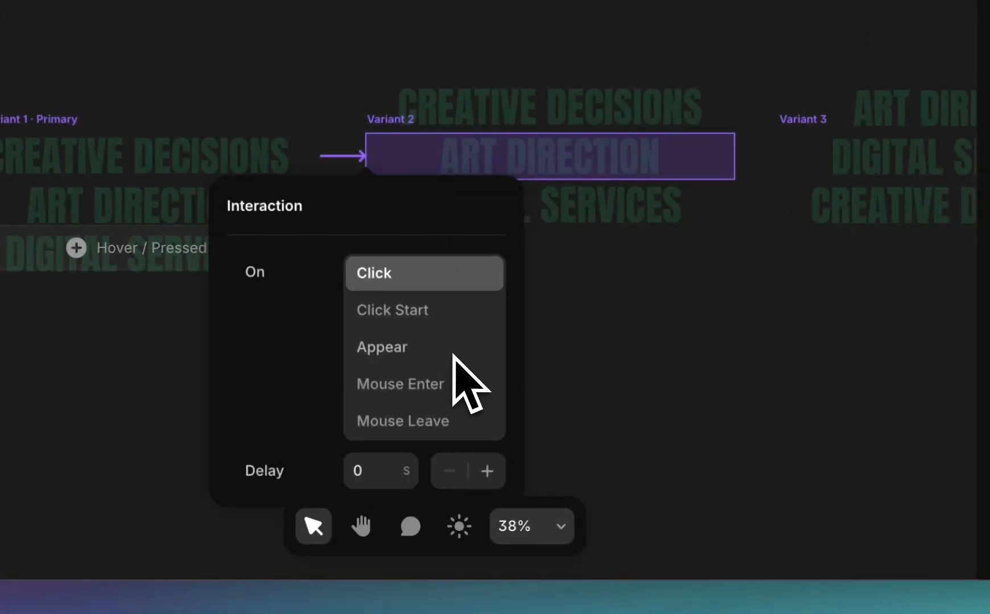
{"action": "left_click", "coordinate": [453, 355]}
{"action": "left_click", "coordinate": [378, 471]}
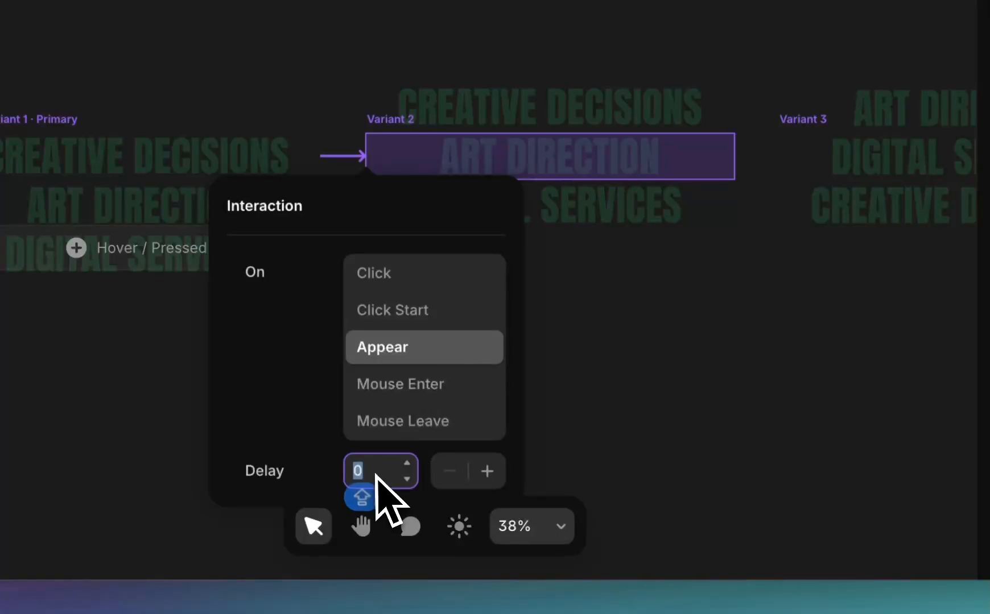
{"action": "type", "text": "1.5"}
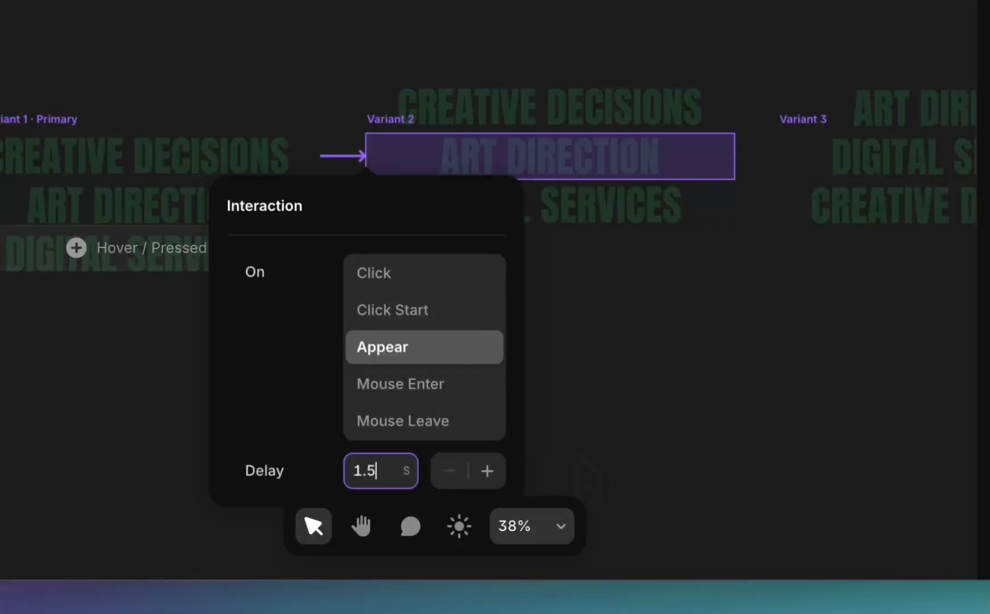
{"action": "left_click", "coordinate": [660, 353]}
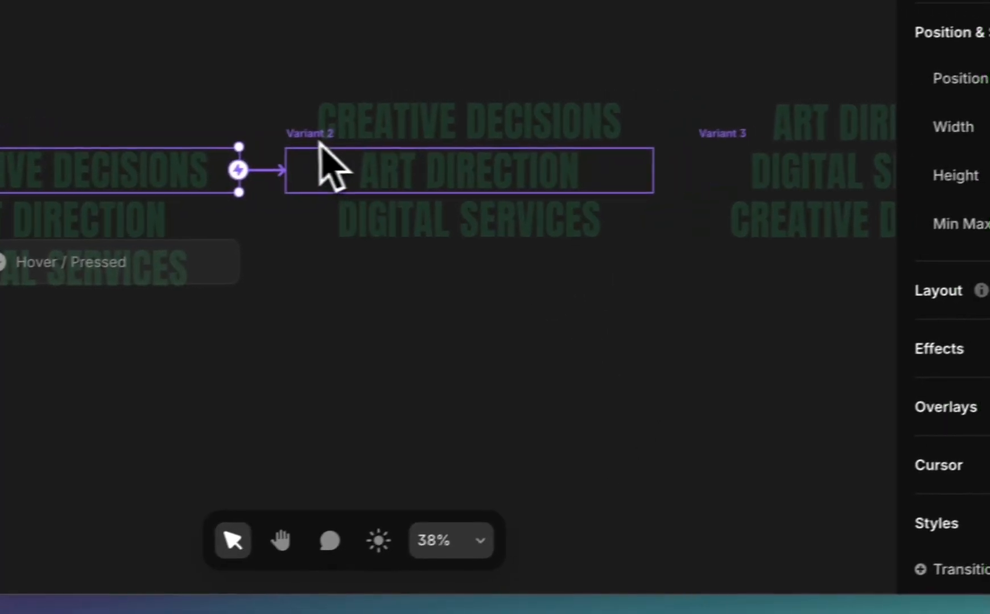
Step: Connect Variant 2 to Variant 3 with an Appear interaction and a delay of 1.5 s
{"action": "left_click", "coordinate": [400, 126]}
{"action": "left_click_drag", "start_coordinate": [626, 174], "coordinate": [691, 177]}
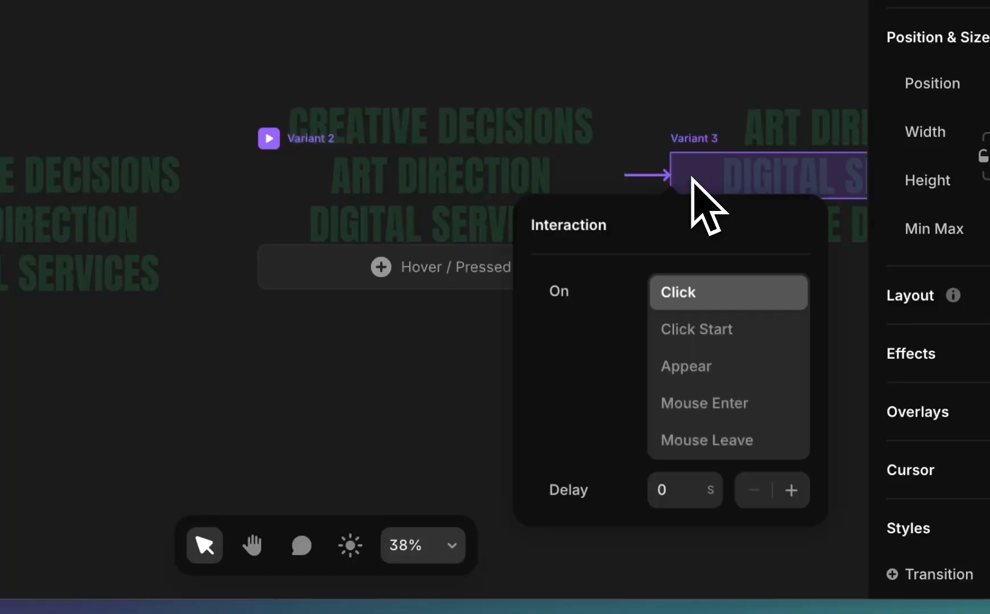
{"action": "left_click", "coordinate": [695, 377]}
{"action": "left_click", "coordinate": [696, 489]}
{"action": "type", "text": "1.5"}
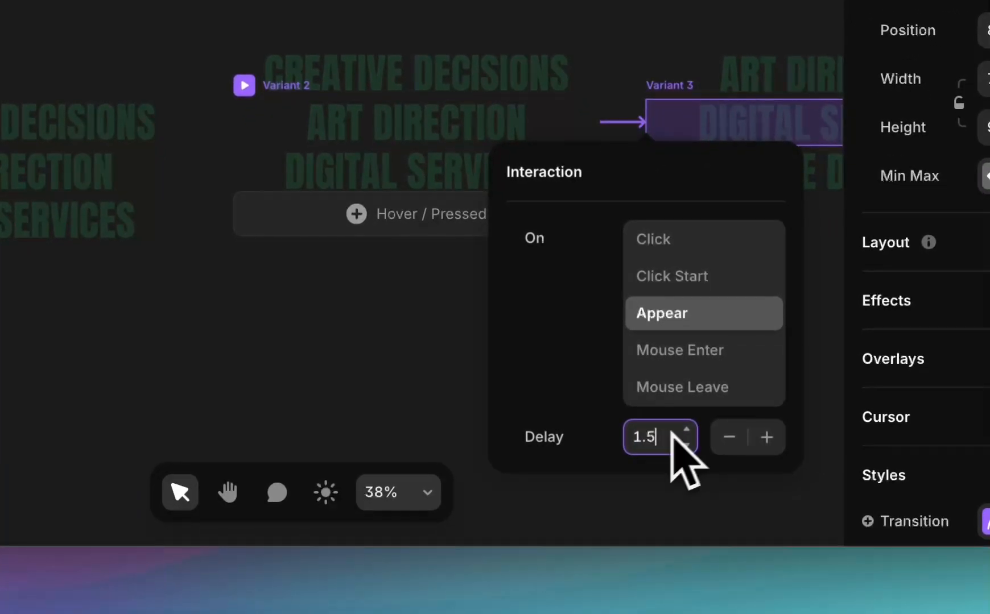
Step: Connect Variant 3 back to Variant 1 with an Appear interaction and a delay of 1.5 s
{"action": "left_click", "coordinate": [314, 415]}
{"action": "left_click", "coordinate": [677, 122]}
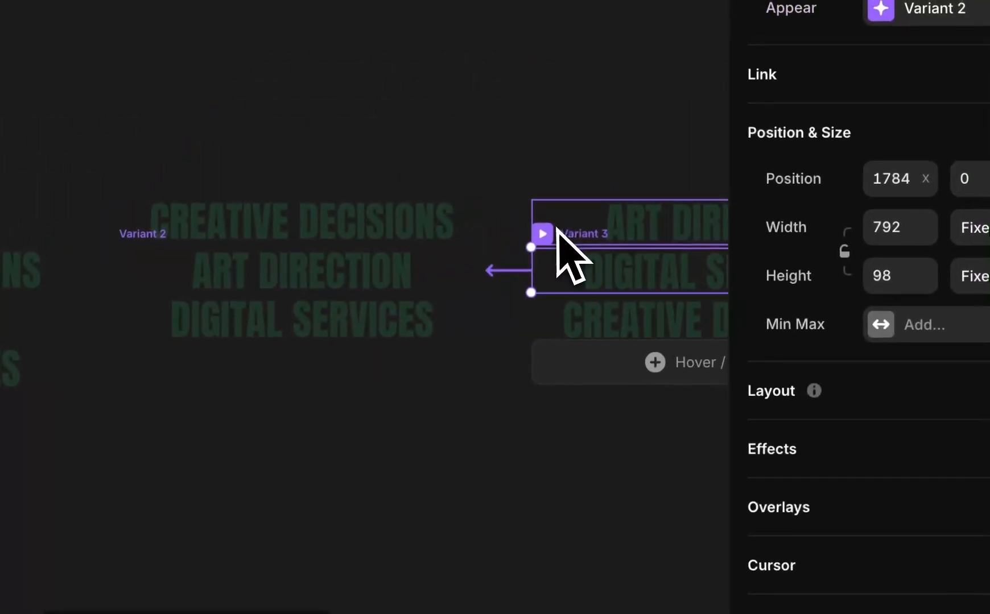
{"action": "scroll", "coordinate": [543, 285], "scroll_direction": "right", "scroll_amount": 3}
{"action": "scroll", "coordinate": [544, 285], "scroll_direction": "down", "scroll_amount": 3}
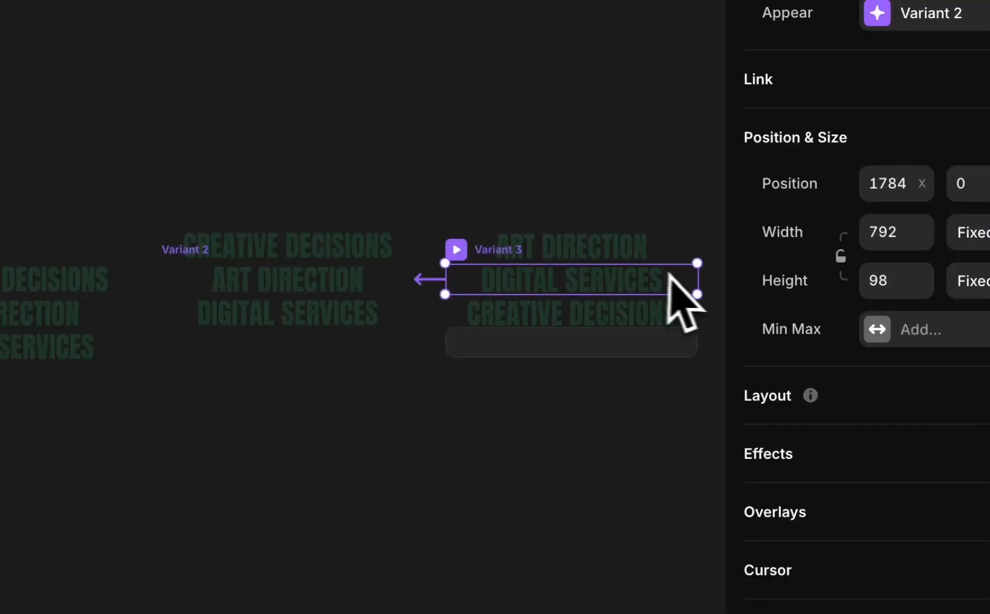
{"action": "scroll", "coordinate": [677, 290], "scroll_direction": "right", "scroll_amount": 3}
{"action": "scroll", "coordinate": [593, 283], "scroll_direction": "up", "scroll_amount": 3}
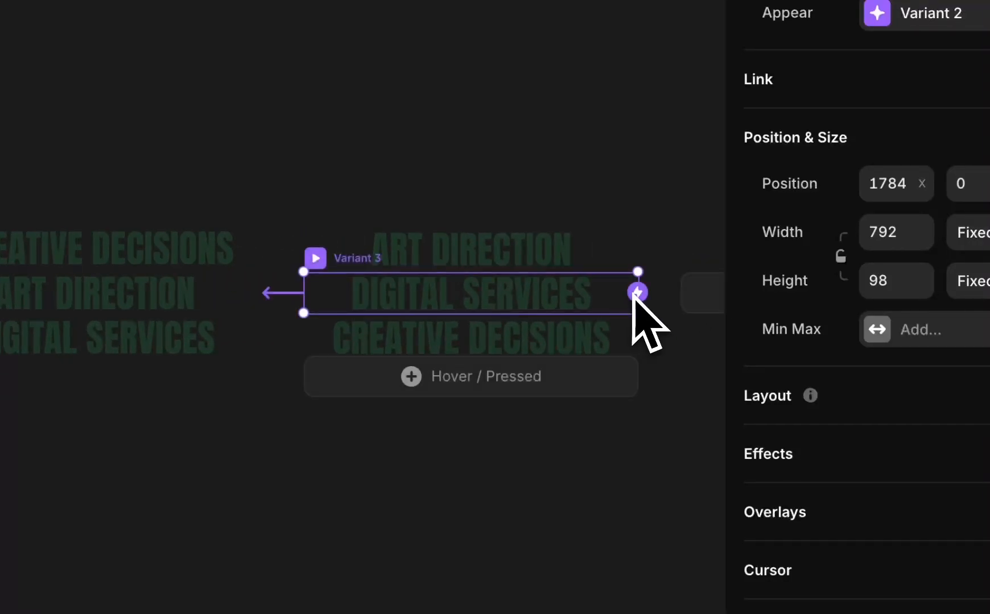
{"action": "left_click_drag", "start_coordinate": [635, 292], "coordinate": [293, 172]}
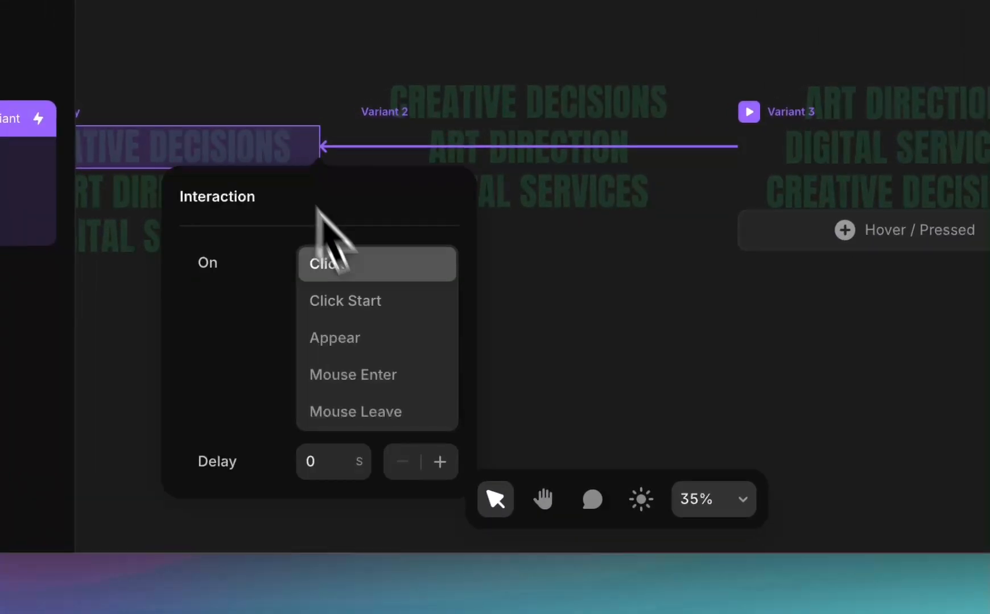
{"action": "left_click", "coordinate": [401, 348]}
{"action": "left_click", "coordinate": [320, 462]}
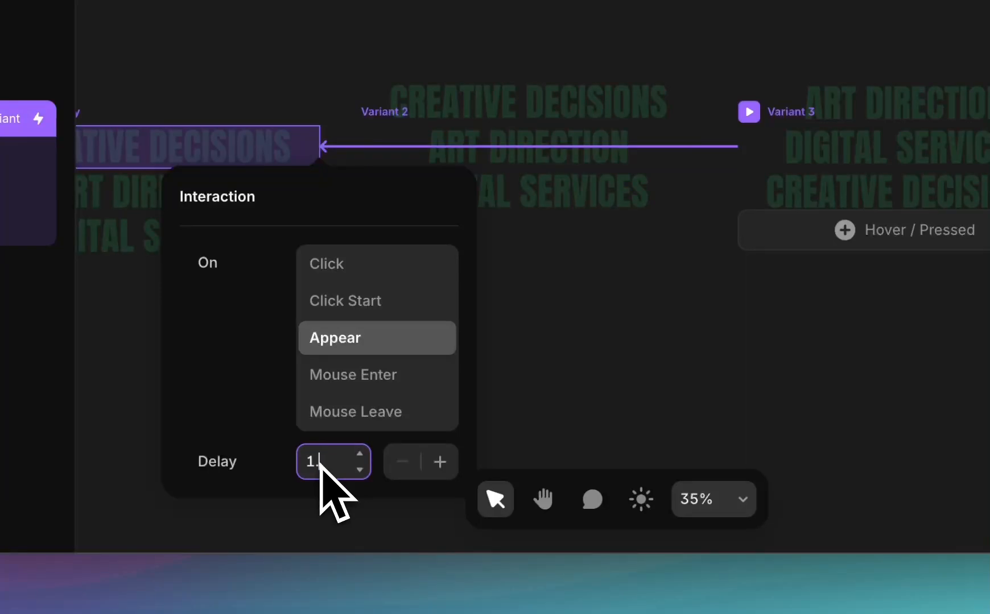
{"action": "left_click", "coordinate": [586, 371]}
{"action": "scroll", "coordinate": [628, 358], "scroll_direction": "left", "scroll_amount": 2}
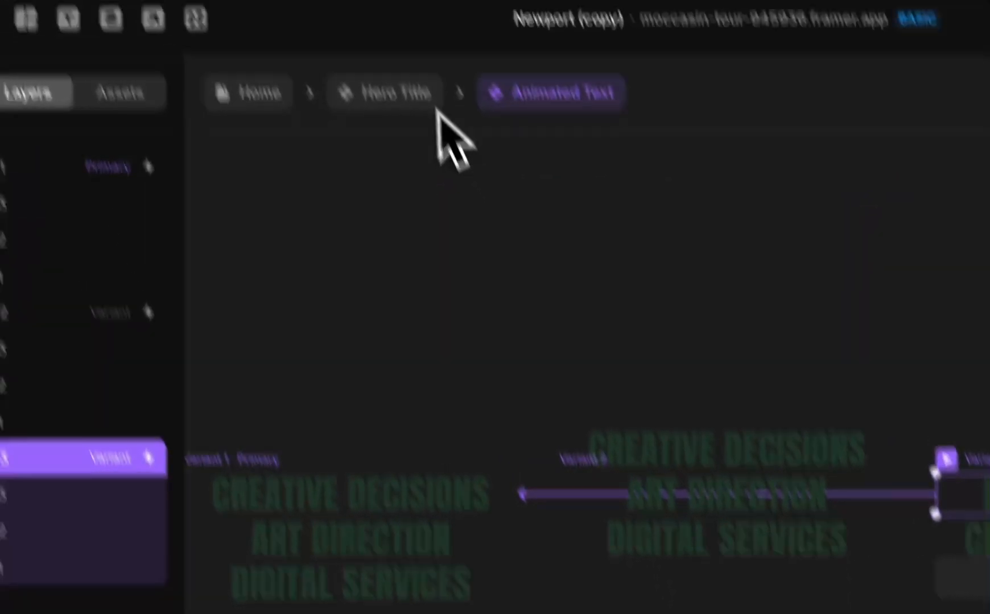
Step: Return to the Home page and preview the Large Desktop layout to check the hero title animation
{"action": "left_click", "coordinate": [434, 99]}
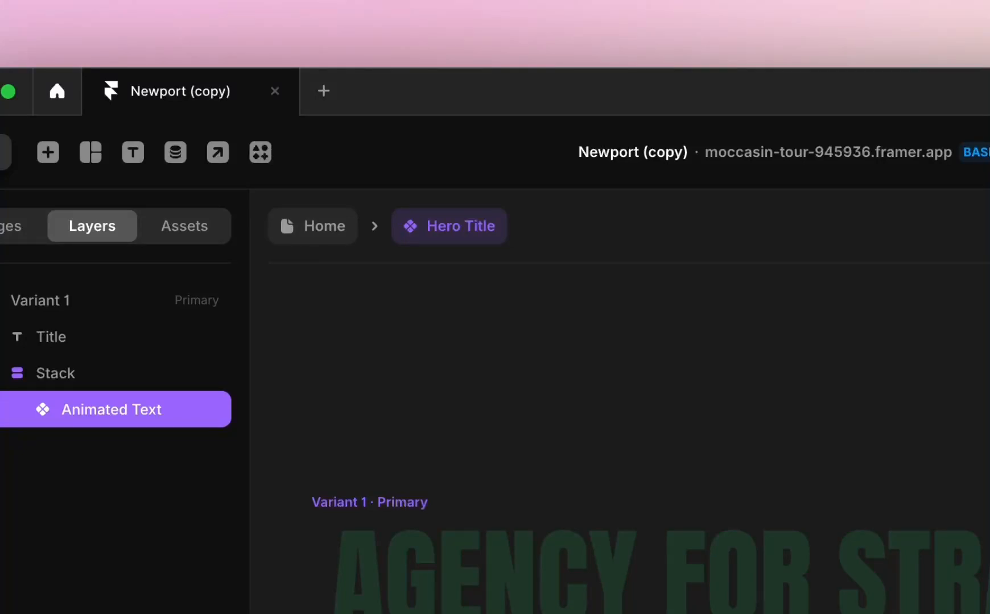
{"action": "left_click", "coordinate": [313, 236]}
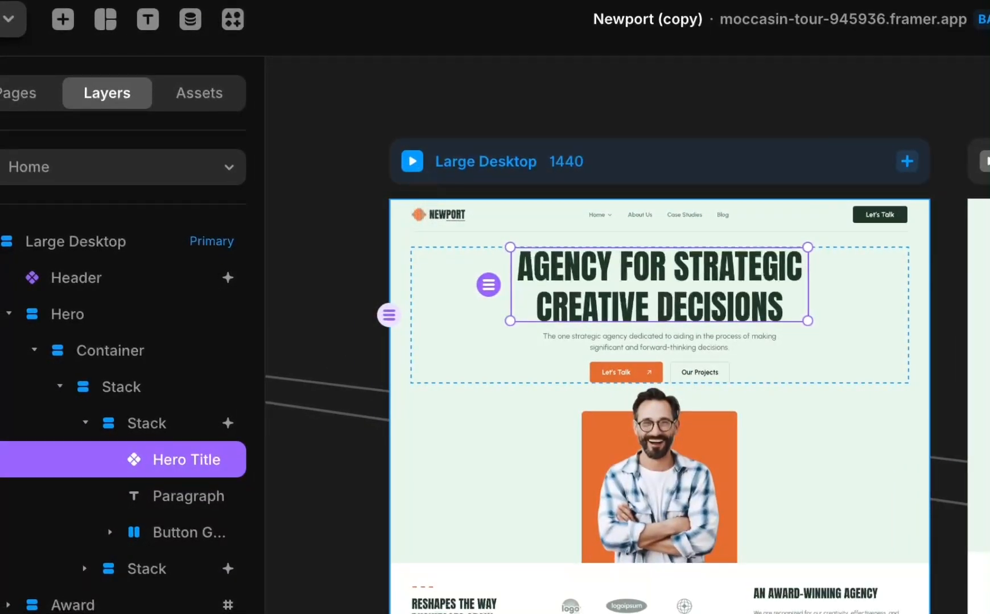
{"action": "left_click", "coordinate": [412, 161]}
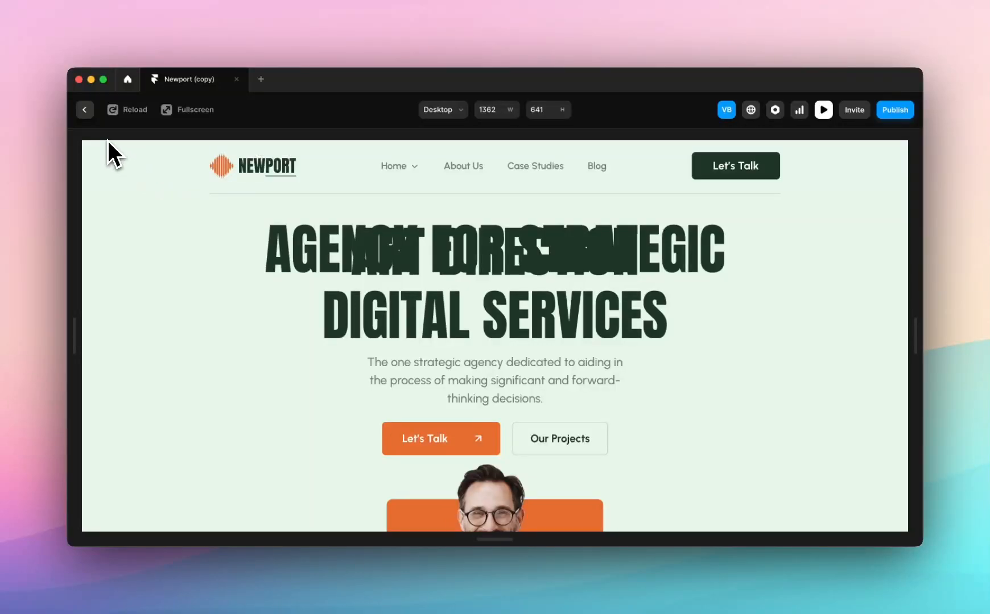
{"action": "left_click", "coordinate": [80, 113]}
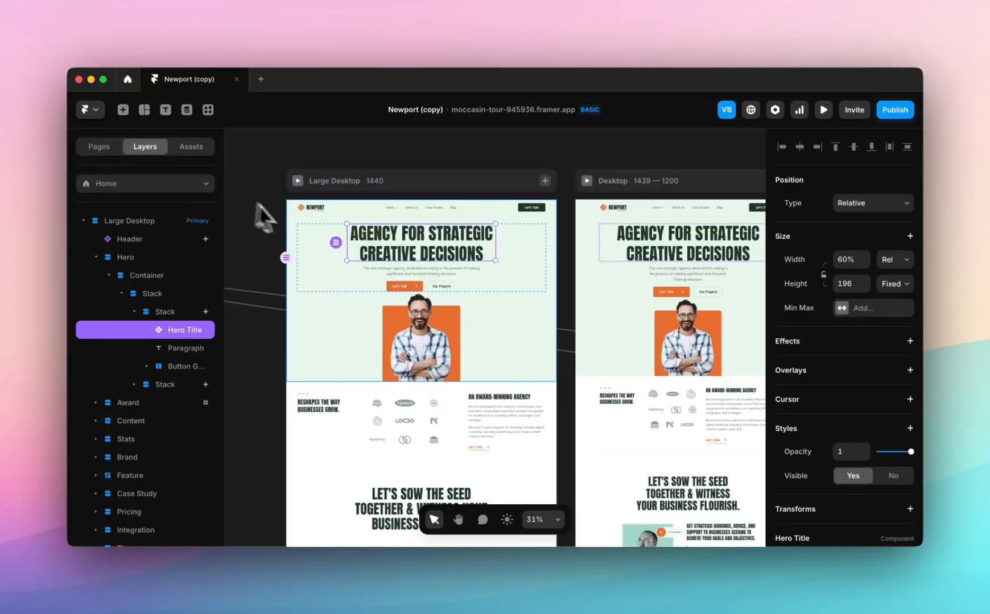
Step: Reopen the Animated Text component inside Hero Title and hide title2 and title3 in Variant 1
{"action": "double_click", "coordinate": [412, 248]}
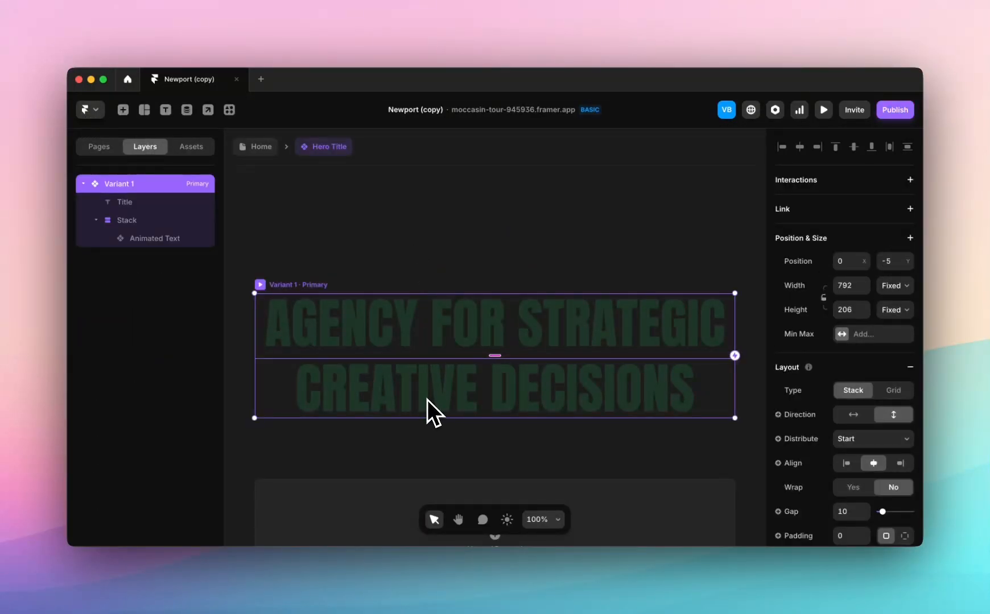
{"action": "left_click", "coordinate": [407, 385]}
{"action": "double_click", "coordinate": [406, 385]}
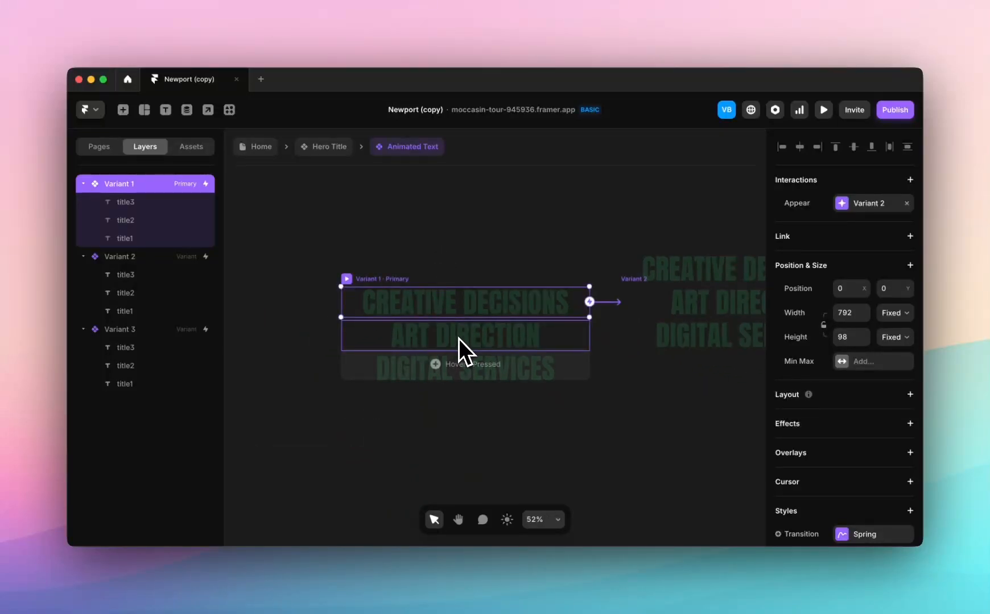
{"action": "left_click", "coordinate": [476, 342]}
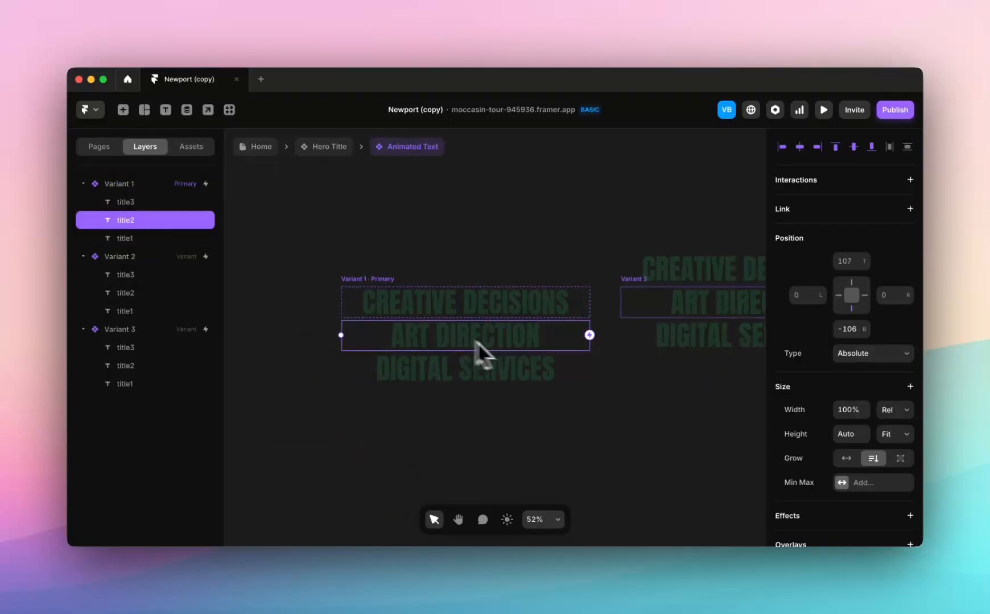
{"action": "left_click", "coordinate": [564, 366], "text": "shift"}
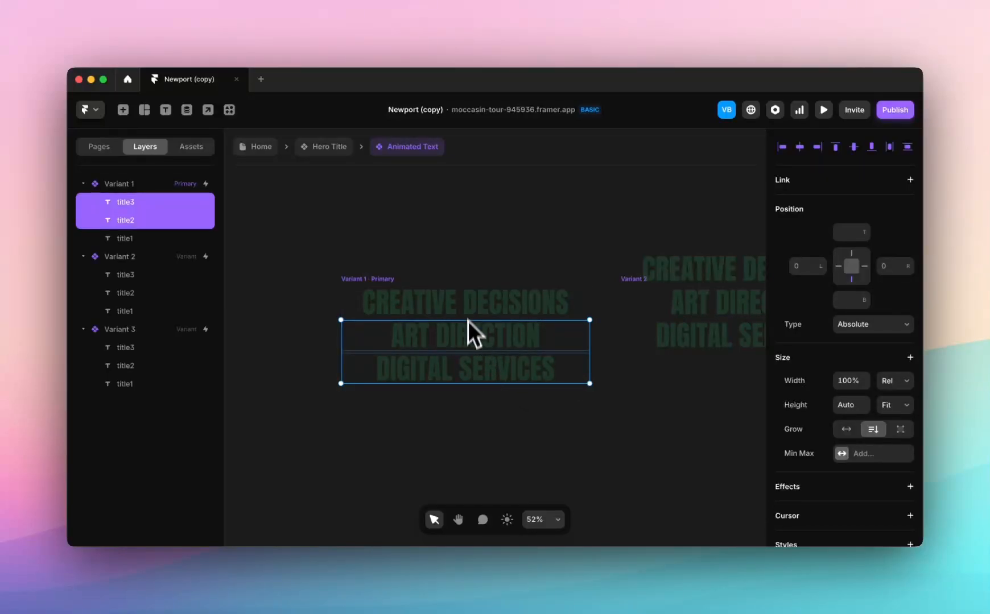
{"action": "scroll", "coordinate": [909, 348], "scroll_direction": "down", "scroll_amount": 4}
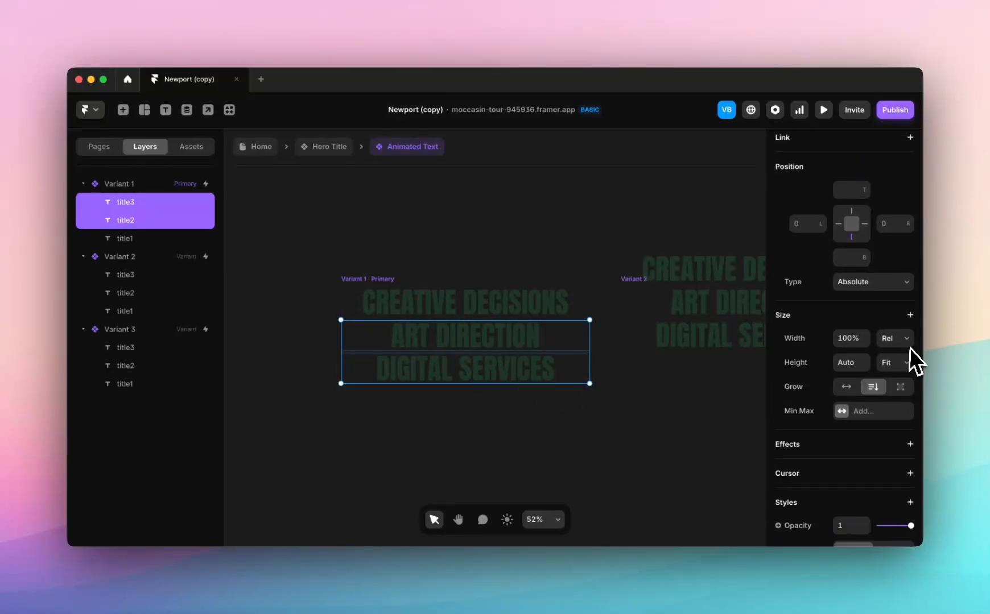
{"action": "left_click", "coordinate": [904, 379]}
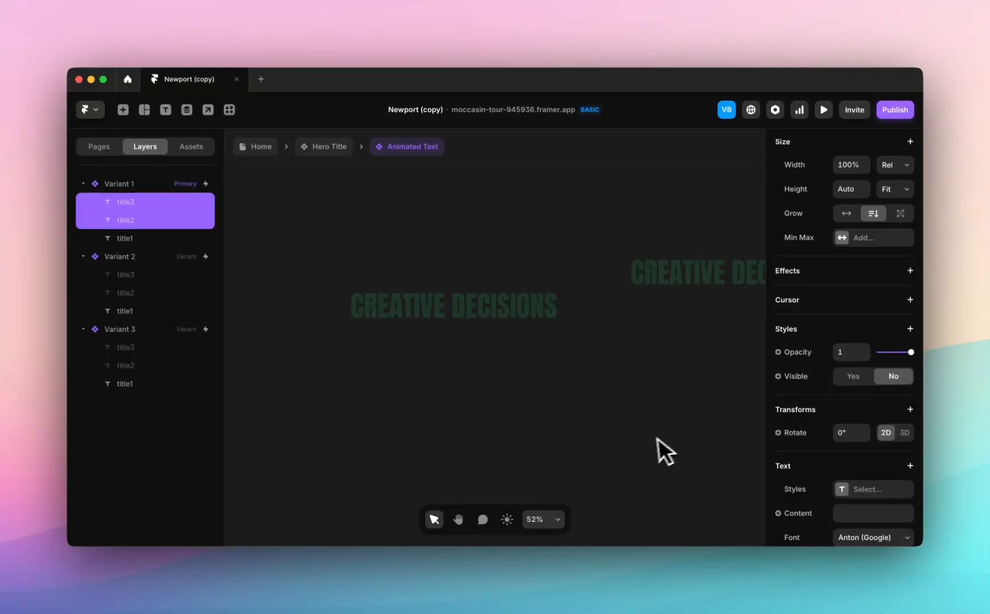
Step: Make title2 and title3 visible in Variant 2
{"action": "scroll", "coordinate": [626, 415], "scroll_direction": "right", "scroll_amount": 3}
{"action": "left_click", "coordinate": [564, 325]}
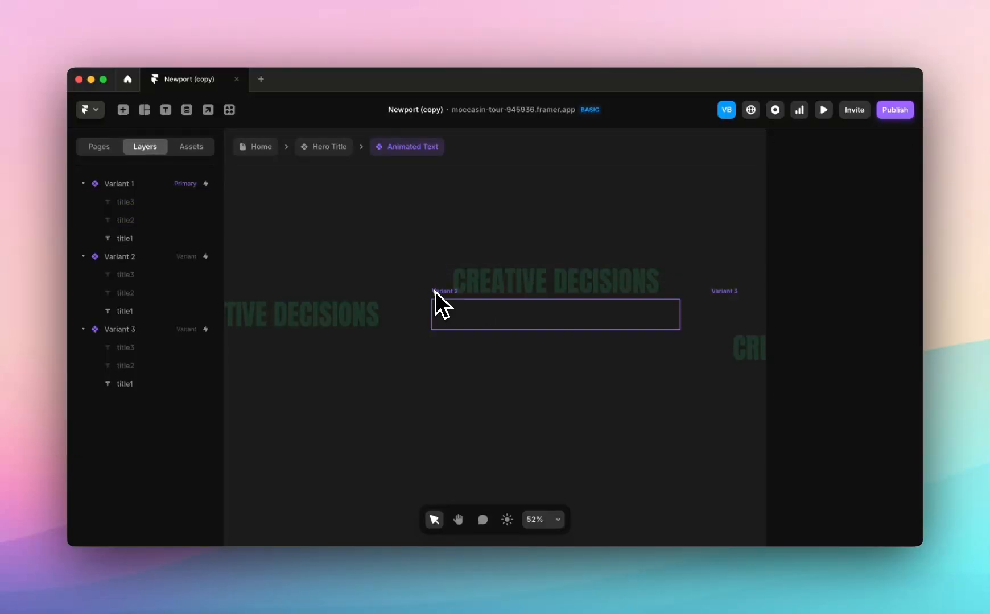
{"action": "scroll", "coordinate": [477, 316], "scroll_direction": "right", "scroll_amount": 3}
{"action": "scroll", "coordinate": [512, 331], "scroll_direction": "down", "scroll_amount": 2}
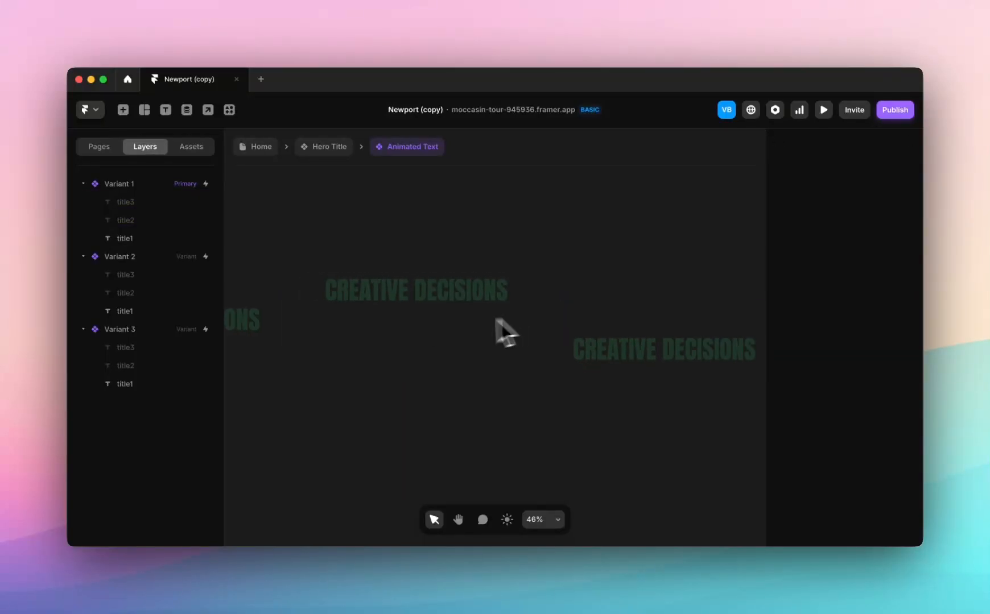
{"action": "left_click", "coordinate": [323, 310]}
{"action": "left_click", "coordinate": [156, 277]}
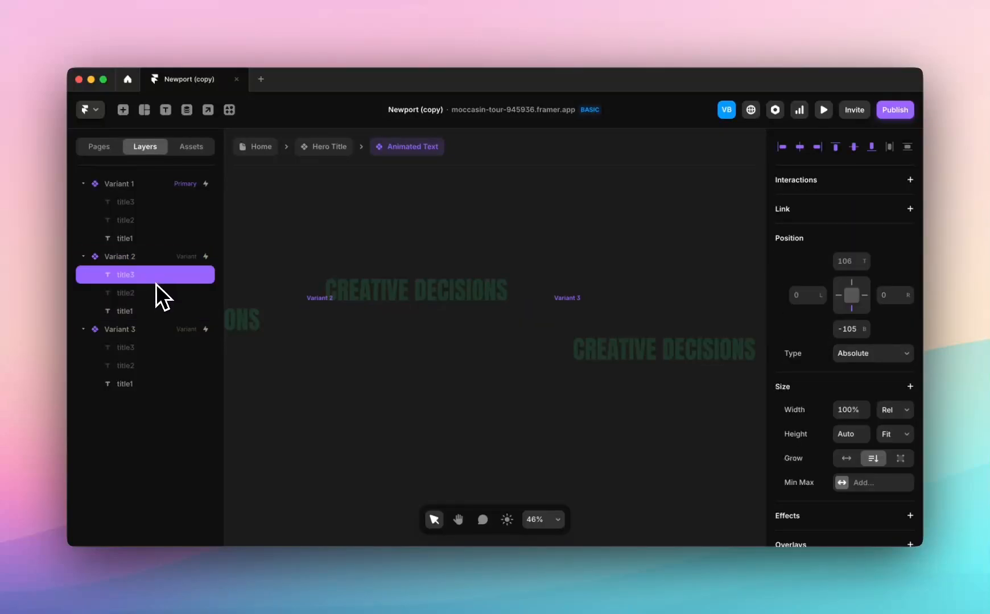
{"action": "left_click", "coordinate": [155, 295], "text": "shift"}
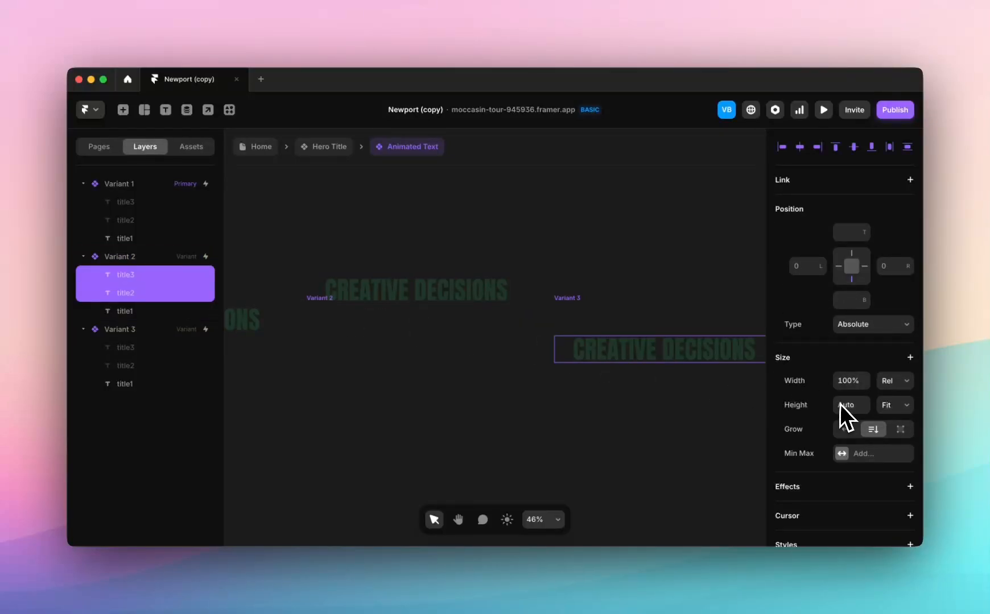
{"action": "scroll", "coordinate": [842, 404], "scroll_direction": "down", "scroll_amount": 4}
{"action": "left_click", "coordinate": [857, 385]}
Step: Hide title1 and title3 in Variant 2, leaving only the ART DIRECTION text
{"action": "left_click", "coordinate": [419, 290]}
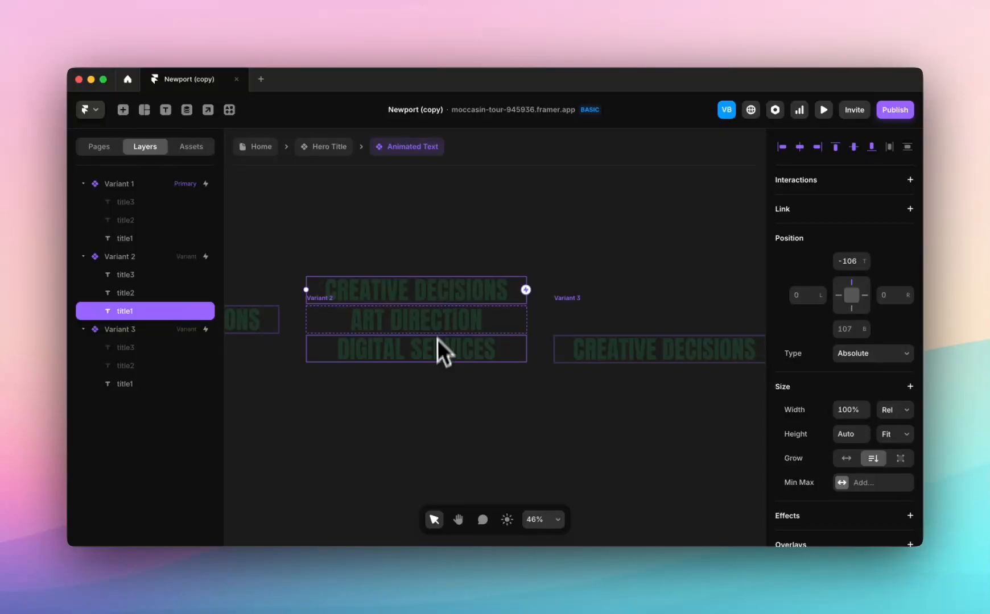
{"action": "left_click", "coordinate": [438, 353], "text": "shift"}
{"action": "scroll", "coordinate": [894, 481], "scroll_direction": "down", "scroll_amount": 4}
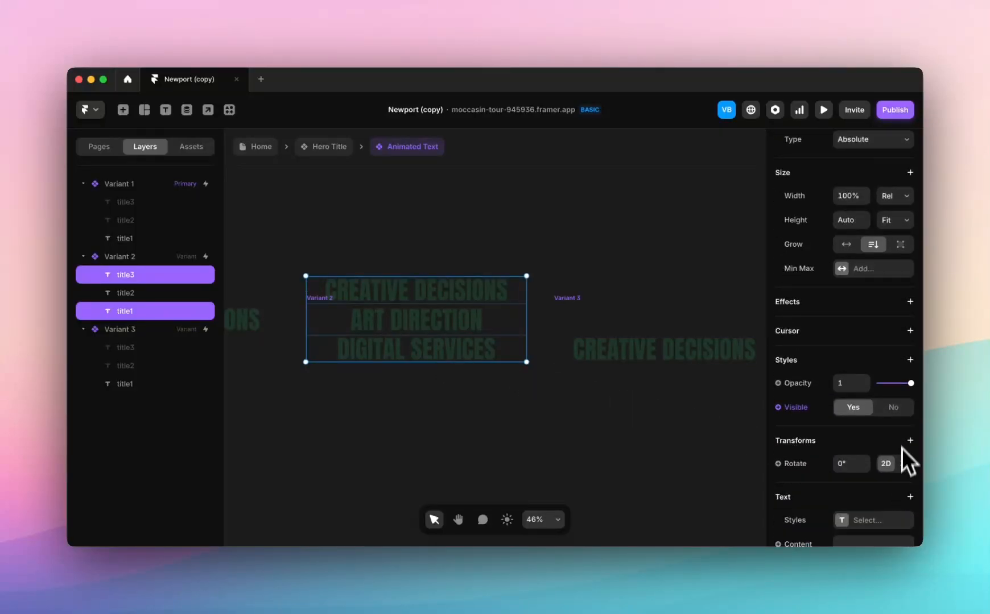
{"action": "left_click", "coordinate": [895, 407]}
Step: Make title3 visible in Variant 3
{"action": "left_click", "coordinate": [577, 303]}
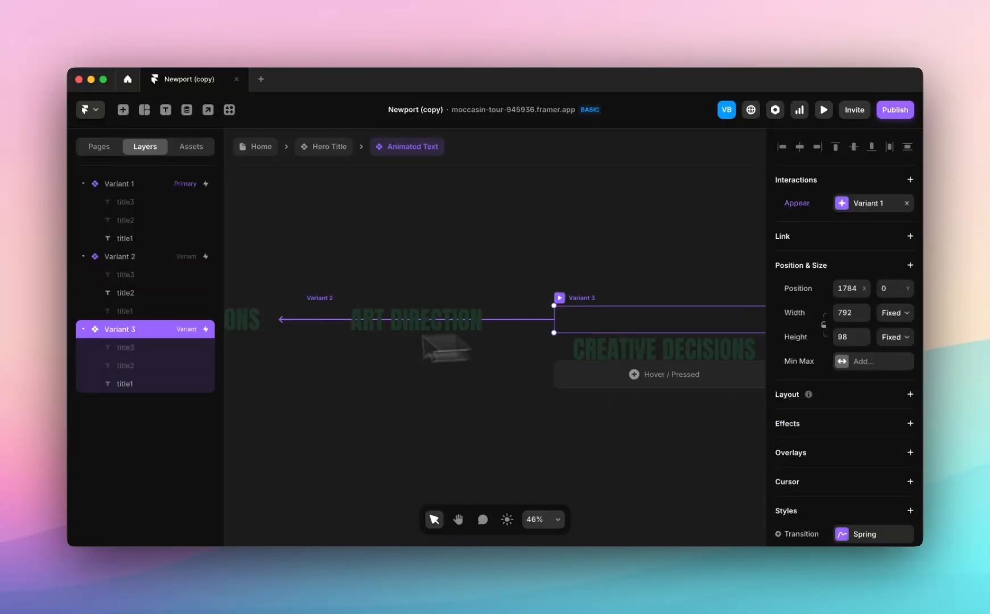
{"action": "left_click", "coordinate": [135, 365]}
{"action": "left_click", "coordinate": [135, 347]}
{"action": "scroll", "coordinate": [853, 449], "scroll_direction": "down", "scroll_amount": 4}
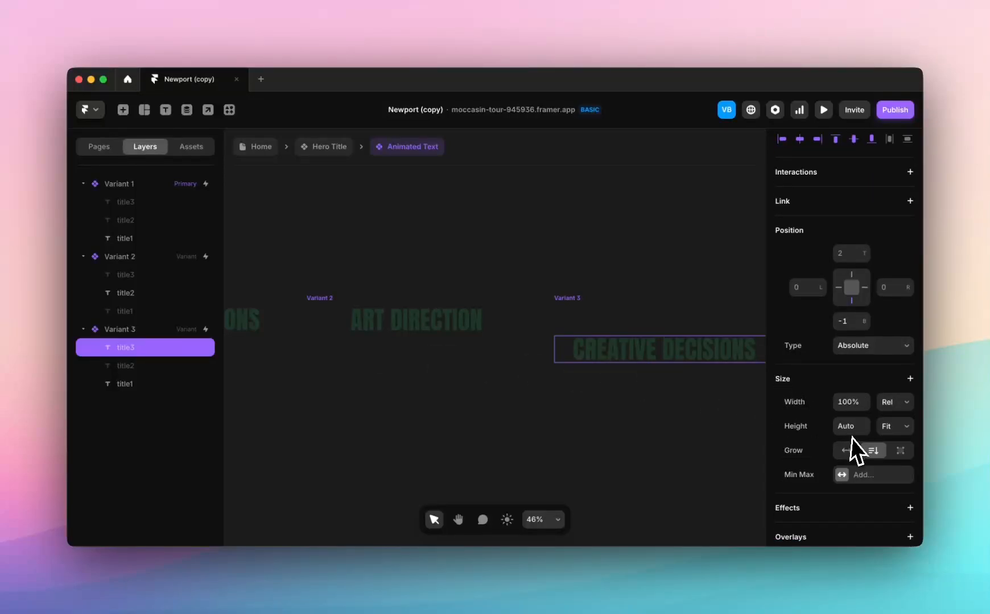
{"action": "left_click", "coordinate": [849, 419]}
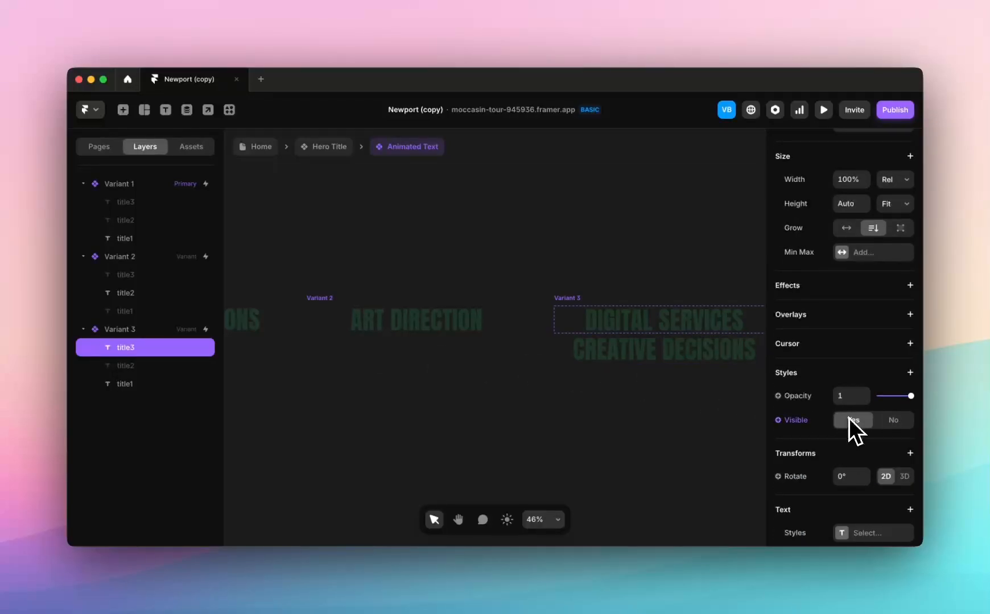
Step: Hide title1 in Variant 3, leaving only the DIGITAL SERVICES text
{"action": "left_click", "coordinate": [140, 385]}
{"action": "scroll", "coordinate": [895, 466], "scroll_direction": "down", "scroll_amount": 3}
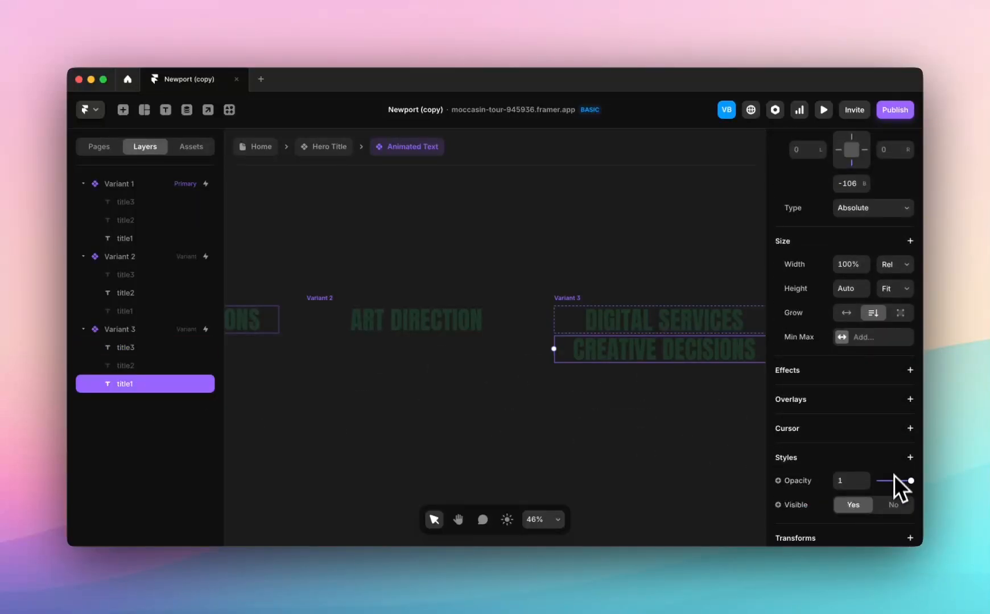
{"action": "left_click", "coordinate": [892, 505]}
{"action": "left_click", "coordinate": [587, 359]}
{"action": "scroll", "coordinate": [579, 258], "scroll_direction": "down", "scroll_amount": 5}
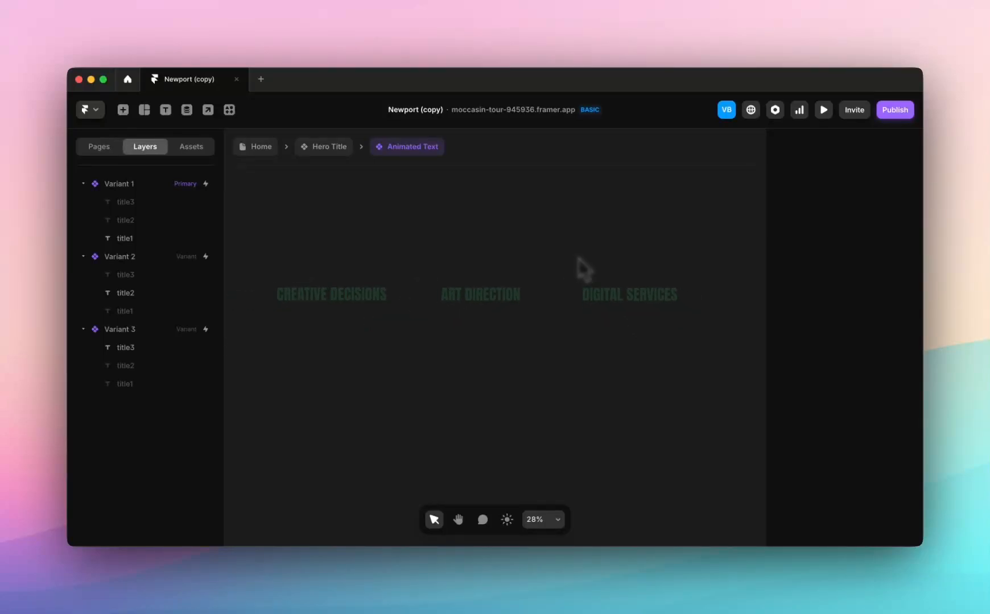
Step: Go back to the Home page and preview how the phrases switch with one title visible per variant
{"action": "left_click", "coordinate": [313, 153]}
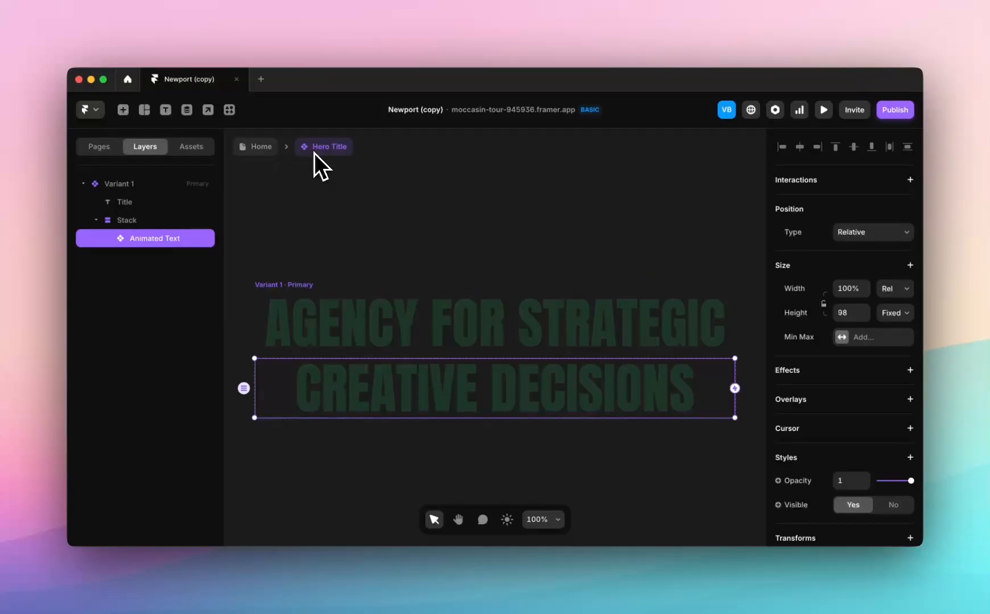
{"action": "left_click", "coordinate": [272, 153]}
{"action": "left_click", "coordinate": [301, 183]}
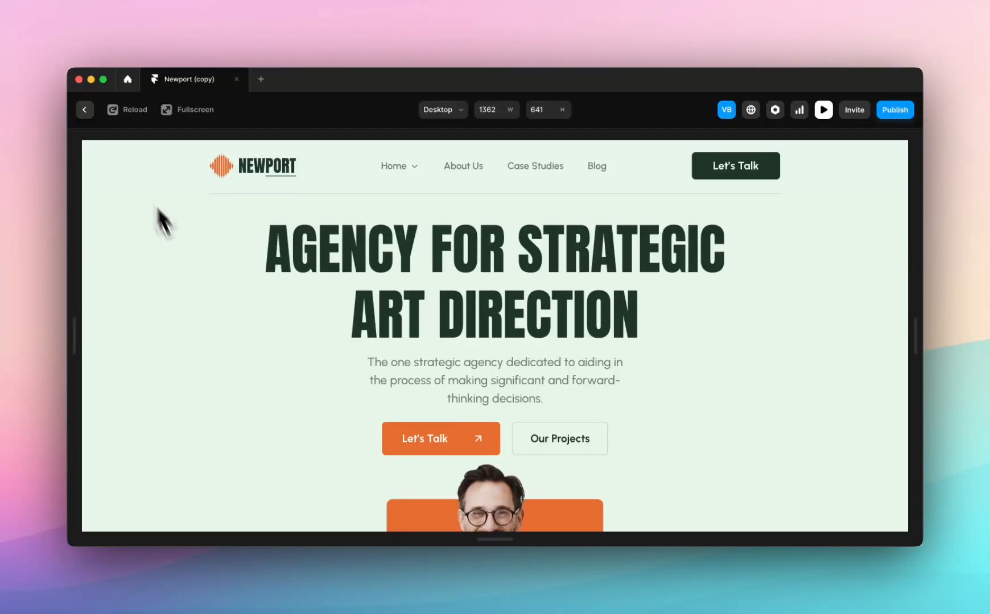
{"action": "left_click", "coordinate": [85, 109]}
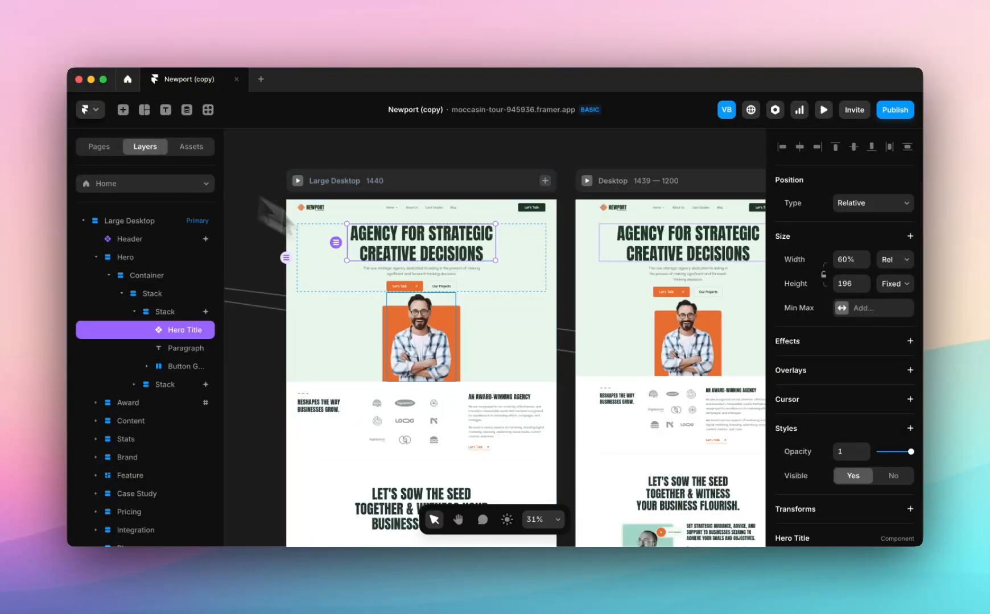
Step: Open the Animated Text component inside the hero title for editing and select its primary variant
{"action": "double_click", "coordinate": [383, 242]}
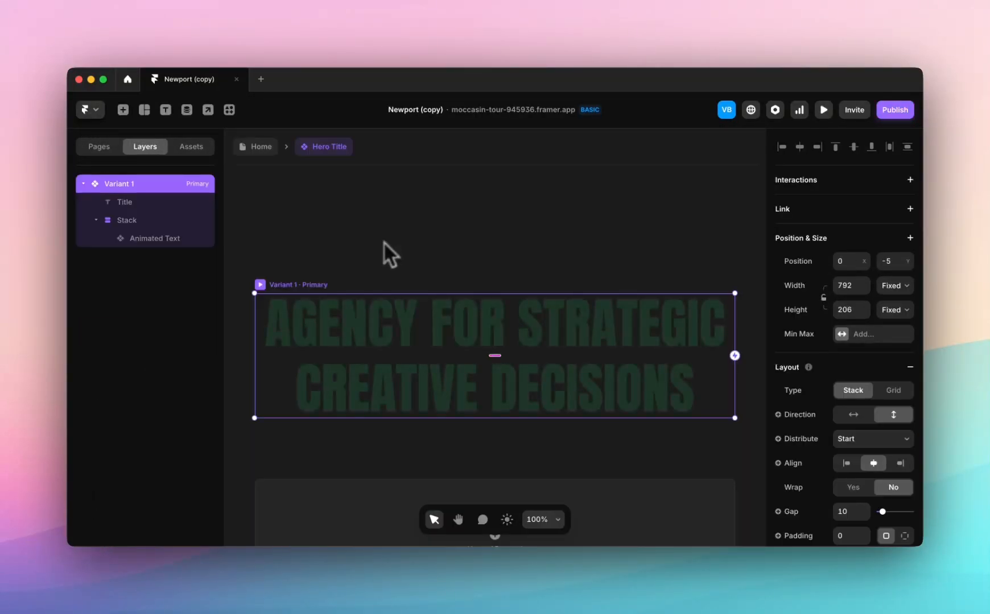
{"action": "left_click", "coordinate": [478, 407]}
{"action": "double_click", "coordinate": [478, 407]}
{"action": "left_click", "coordinate": [467, 364]}
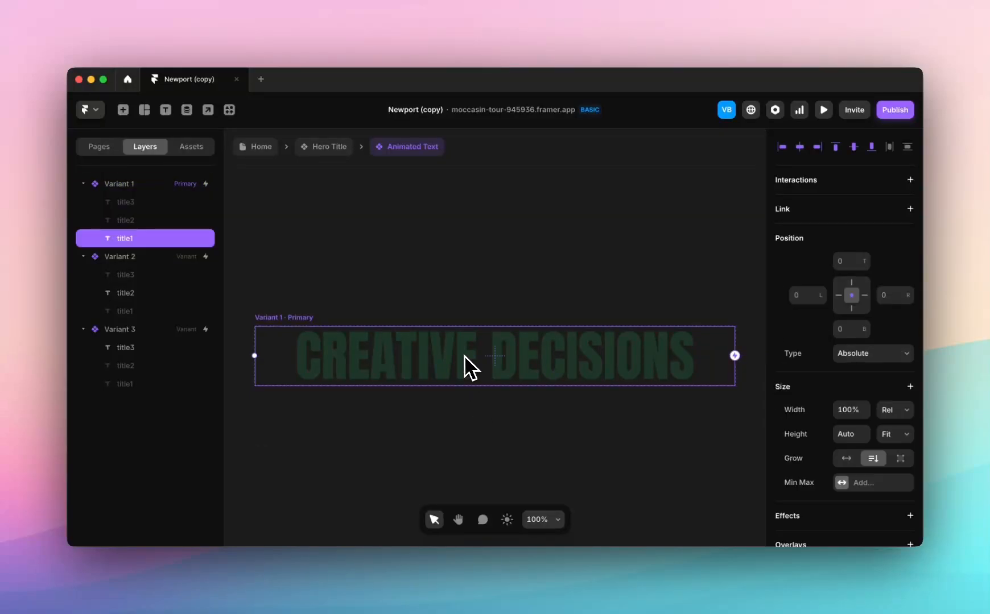
{"action": "scroll", "coordinate": [478, 352], "scroll_direction": "down", "scroll_amount": 4}
{"action": "scroll", "coordinate": [479, 353], "scroll_direction": "down", "scroll_amount": 3}
{"action": "left_click", "coordinate": [412, 335]}
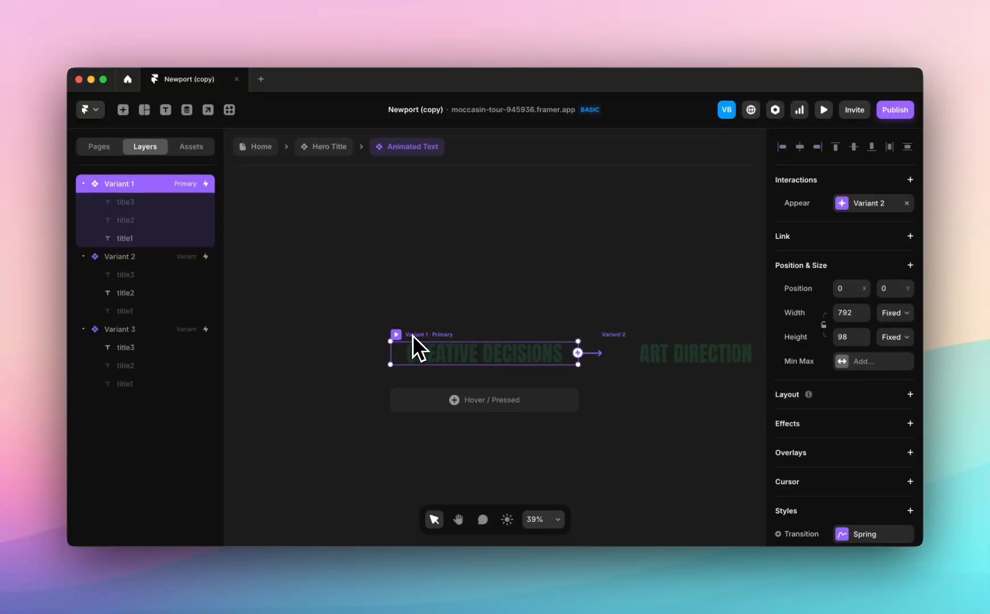
Step: Make title2 in Variant 1 visible again and set its opacity to 0
{"action": "left_click", "coordinate": [149, 224]}
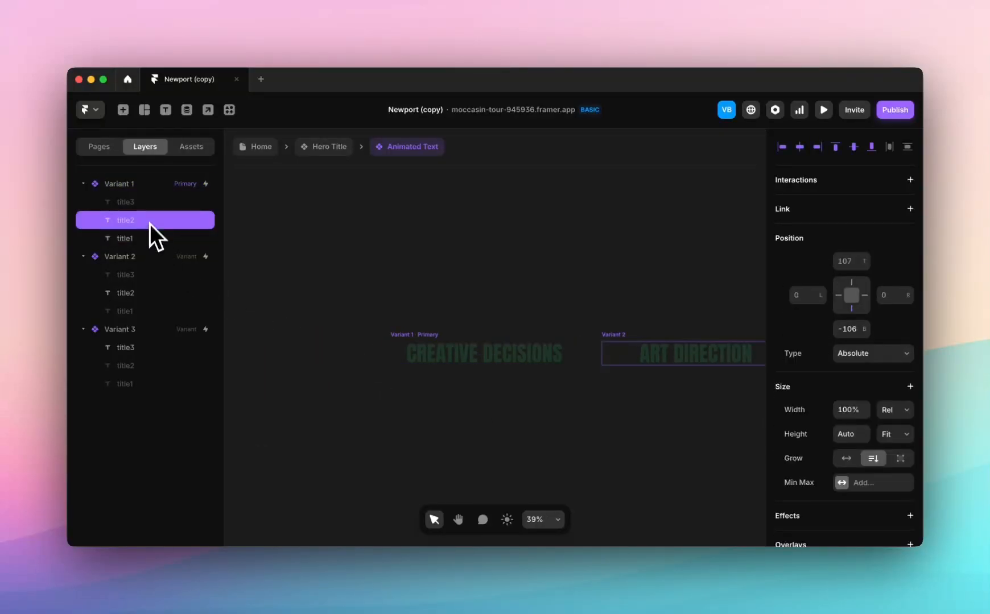
{"action": "left_click", "coordinate": [443, 363]}
{"action": "left_click", "coordinate": [148, 219]}
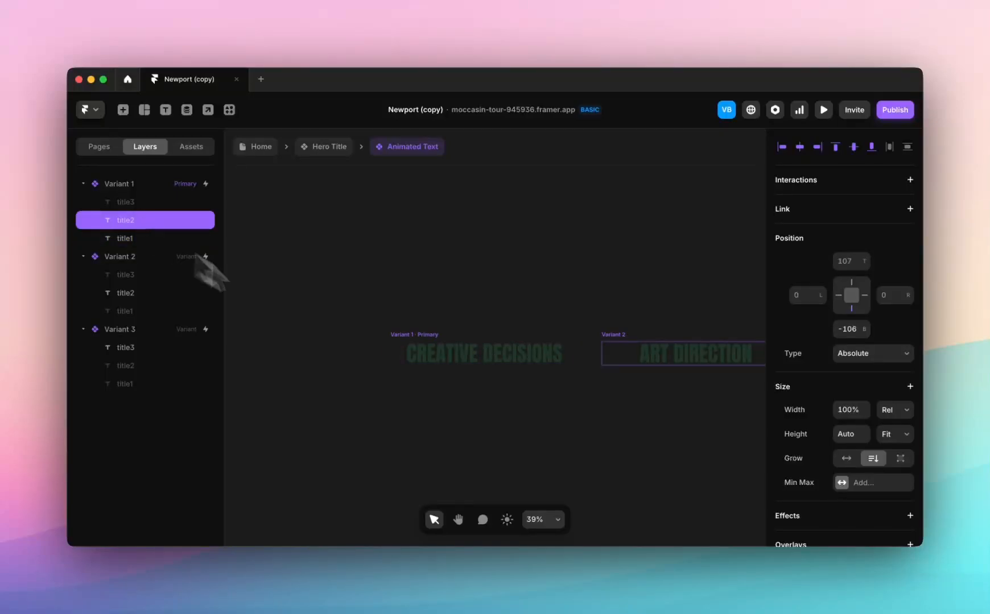
{"action": "scroll", "coordinate": [905, 387], "scroll_direction": "down", "scroll_amount": 5}
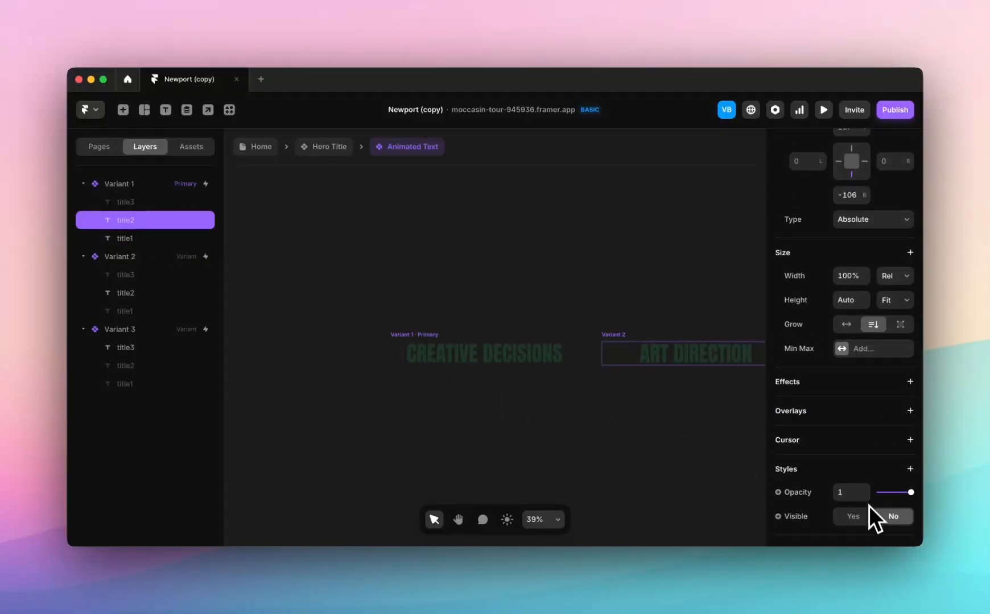
{"action": "left_click", "coordinate": [862, 517]}
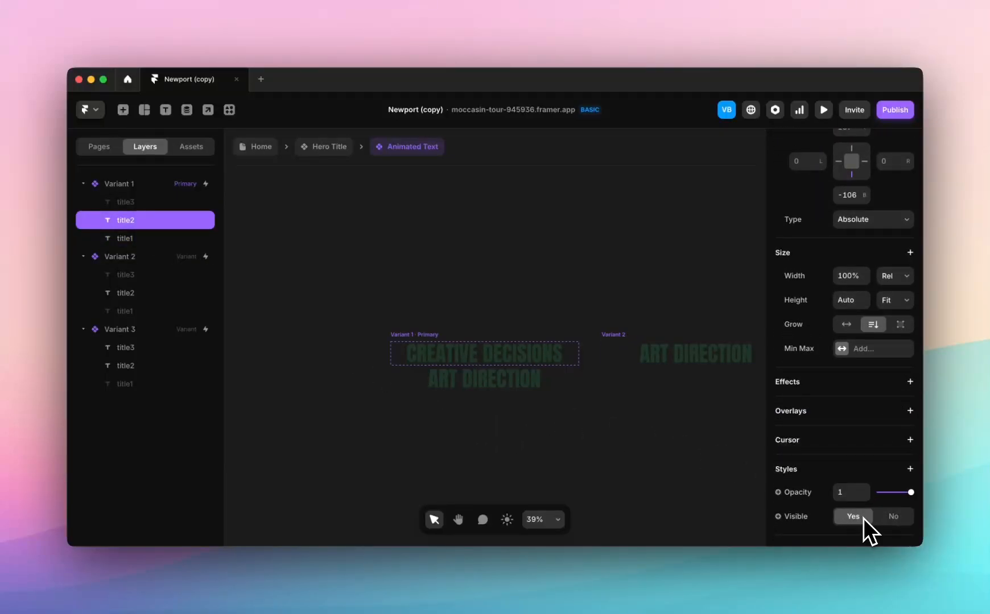
{"action": "left_click_drag", "start_coordinate": [885, 493], "coordinate": [871, 494]}
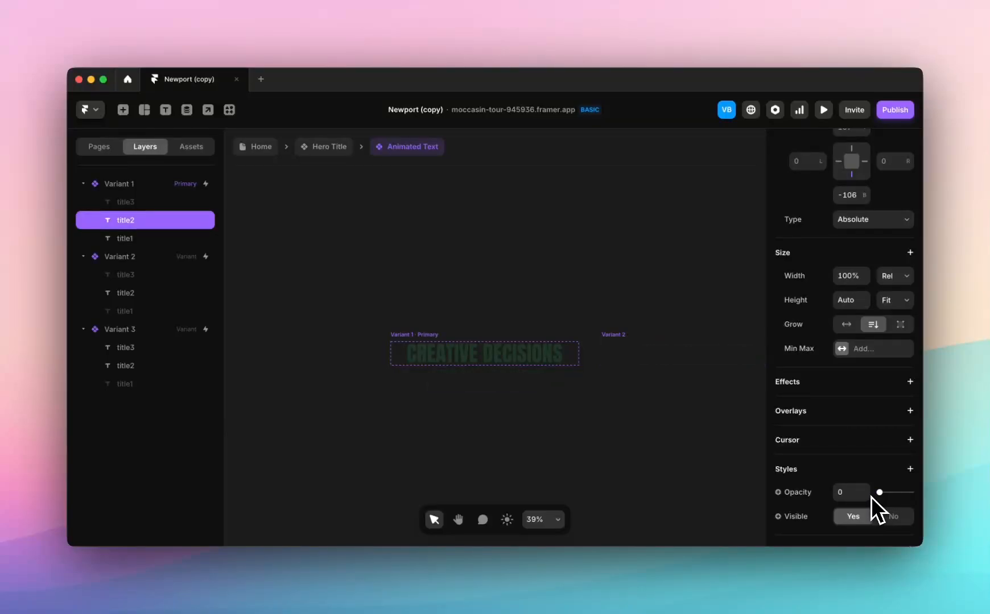
Step: Set the opacity of the ART DIRECTION text in Variant 2 to 1
{"action": "left_click", "coordinate": [645, 363]}
{"action": "scroll", "coordinate": [645, 363], "scroll_direction": "right", "scroll_amount": 3}
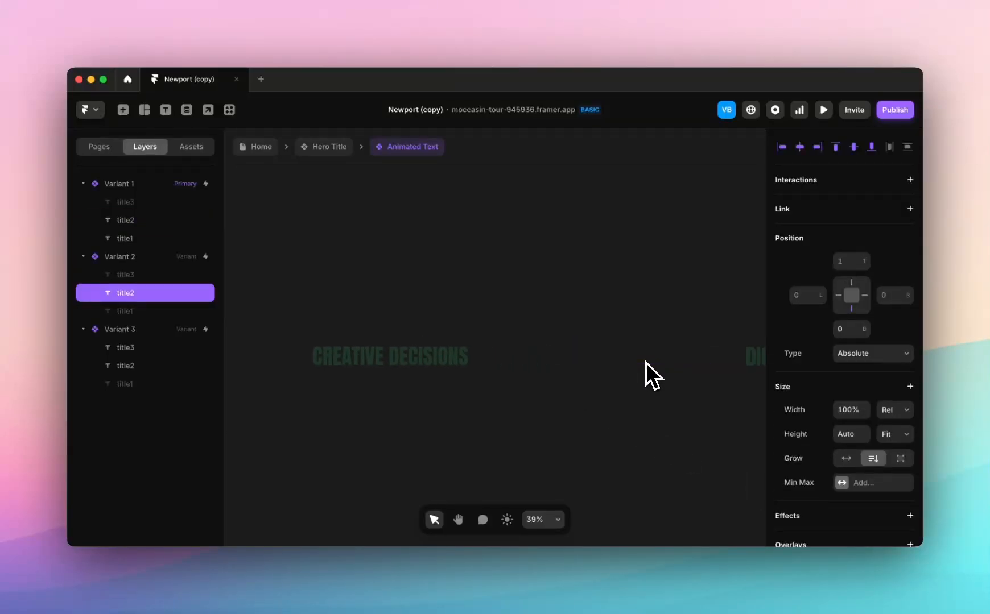
{"action": "scroll", "coordinate": [841, 469], "scroll_direction": "down", "scroll_amount": 1}
{"action": "scroll", "coordinate": [842, 469], "scroll_direction": "down", "scroll_amount": 4}
{"action": "left_click_drag", "start_coordinate": [878, 392], "coordinate": [893, 394]}
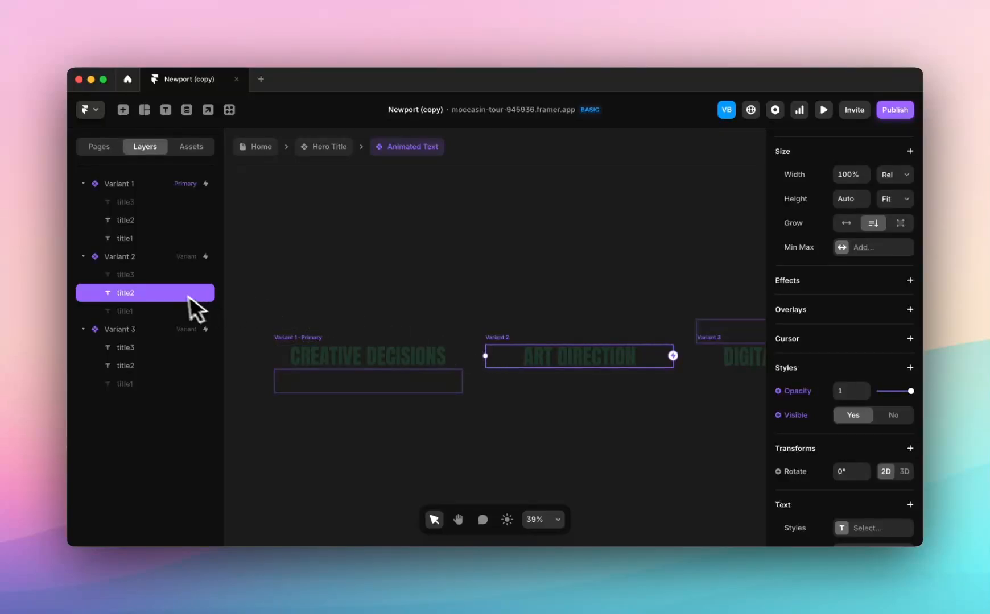
Step: Make title3 in Variant 2 visible and lower its opacity to fully transparent
{"action": "left_click", "coordinate": [171, 276]}
{"action": "scroll", "coordinate": [716, 421], "scroll_direction": "right", "scroll_amount": 2}
{"action": "scroll", "coordinate": [850, 455], "scroll_direction": "down", "scroll_amount": 2}
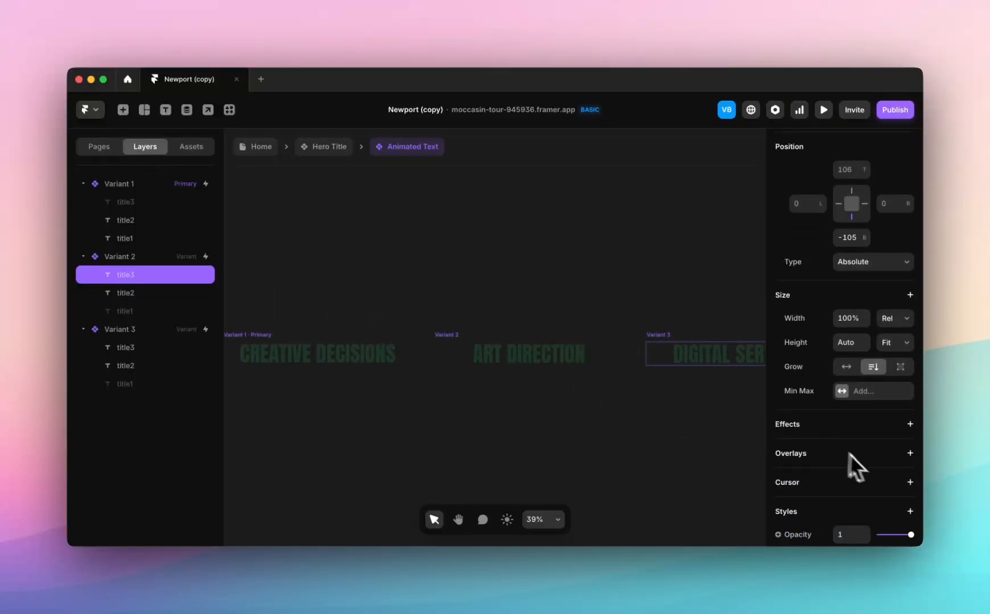
{"action": "scroll", "coordinate": [850, 454], "scroll_direction": "down", "scroll_amount": 2}
{"action": "left_click", "coordinate": [855, 493]}
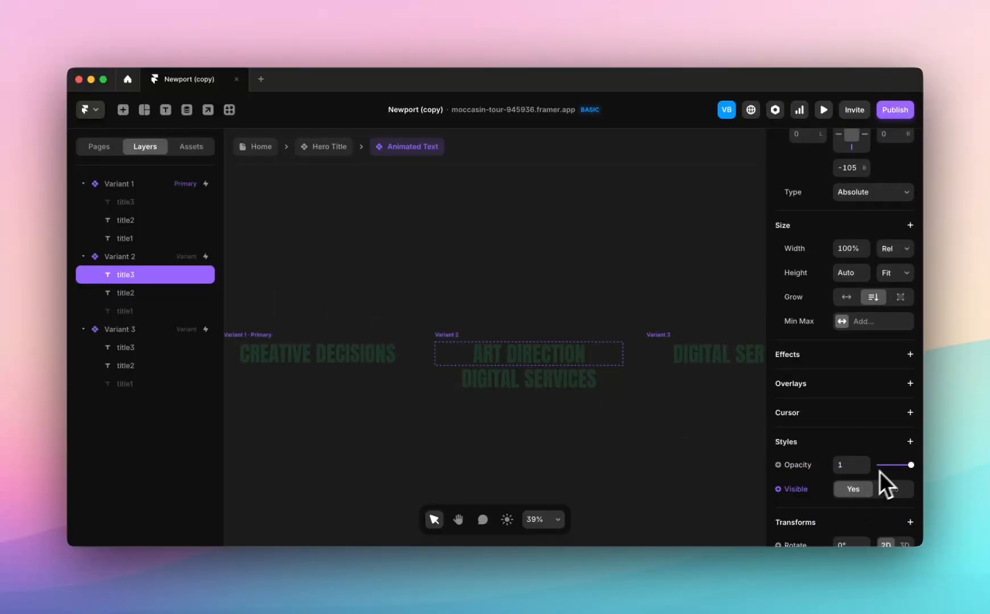
{"action": "left_click_drag", "start_coordinate": [878, 471], "coordinate": [886, 473]}
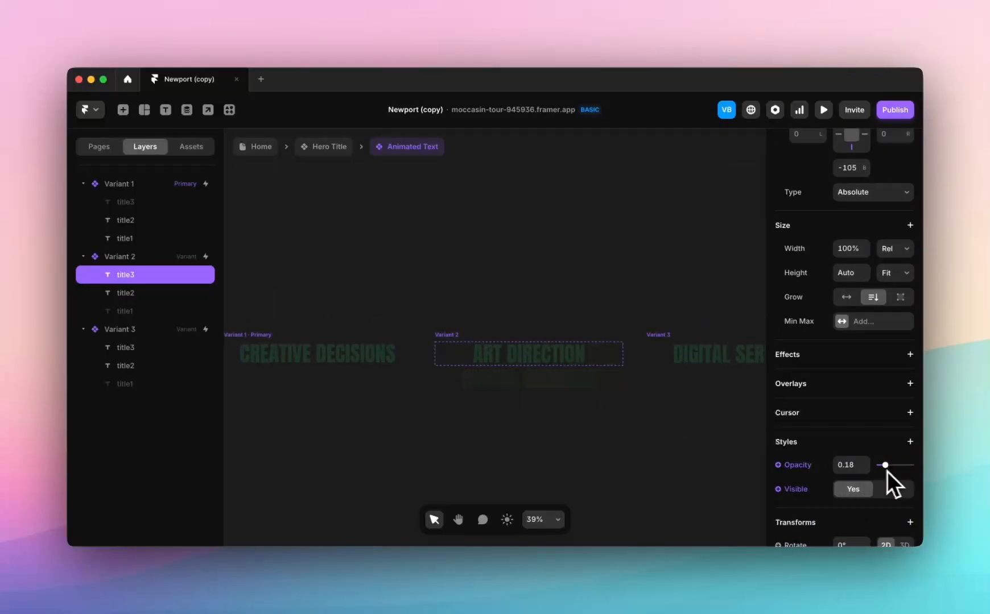
Step: Make title1 in Variant 3 visible and lower its opacity to fully transparent
{"action": "left_click", "coordinate": [655, 333]}
{"action": "scroll", "coordinate": [658, 337], "scroll_direction": "right", "scroll_amount": 3}
{"action": "left_click", "coordinate": [190, 383]}
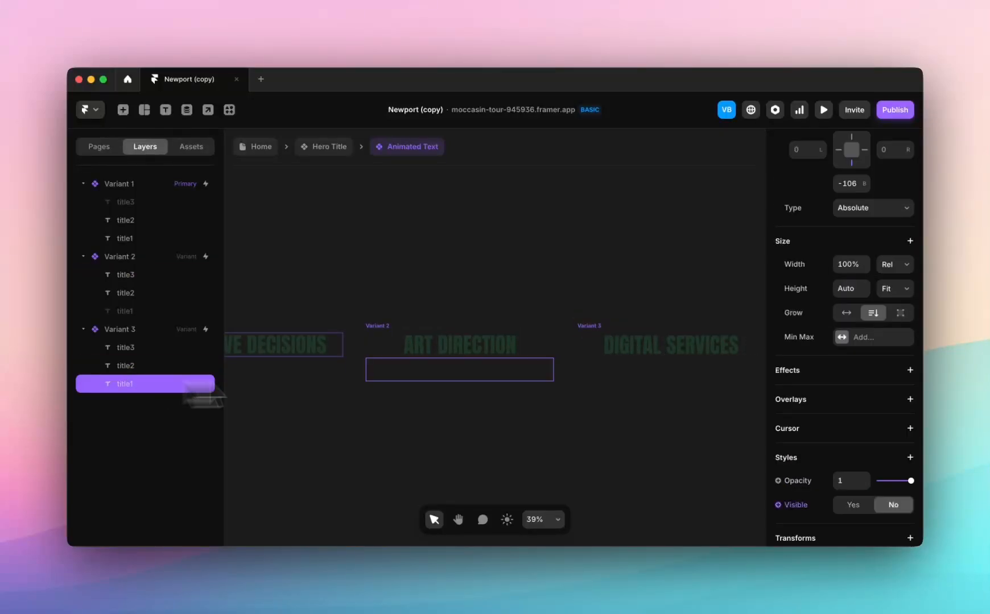
{"action": "scroll", "coordinate": [662, 408], "scroll_direction": "right", "scroll_amount": 3}
{"action": "left_click", "coordinate": [854, 505]}
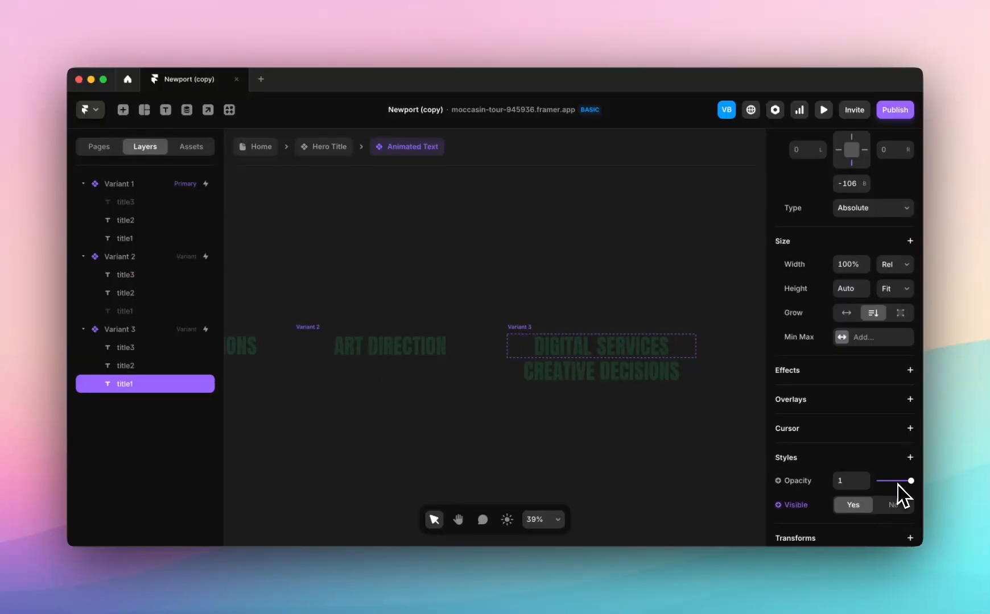
{"action": "left_click_drag", "start_coordinate": [898, 484], "coordinate": [788, 484]}
Step: Return to the Home page and preview the Large Desktop layout to check the fading titles
{"action": "scroll", "coordinate": [663, 470], "scroll_direction": "left", "scroll_amount": 10}
{"action": "left_click", "coordinate": [378, 298]}
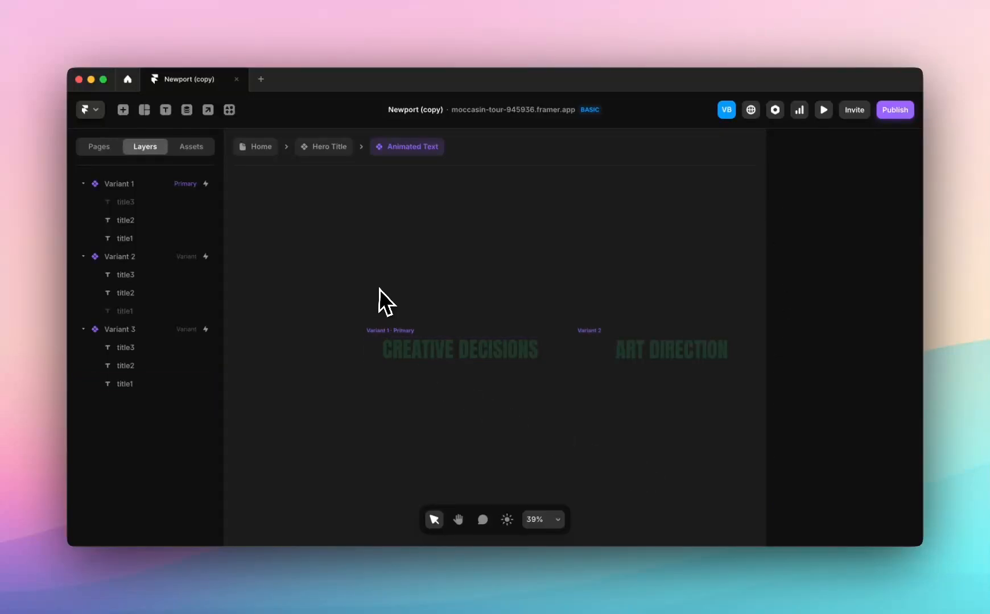
{"action": "left_click", "coordinate": [329, 147]}
{"action": "left_click", "coordinate": [266, 147]}
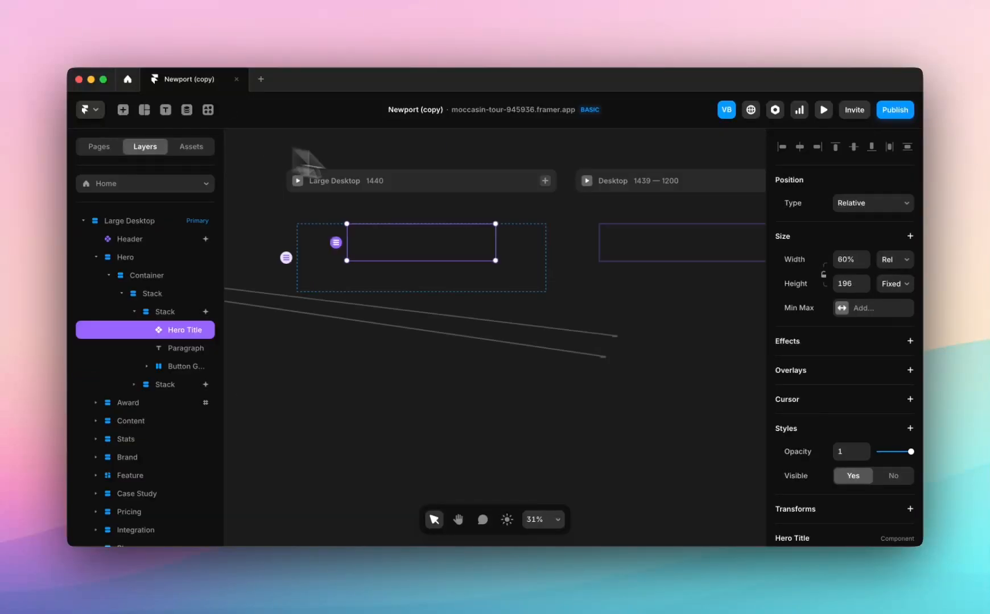
{"action": "left_click", "coordinate": [297, 181]}
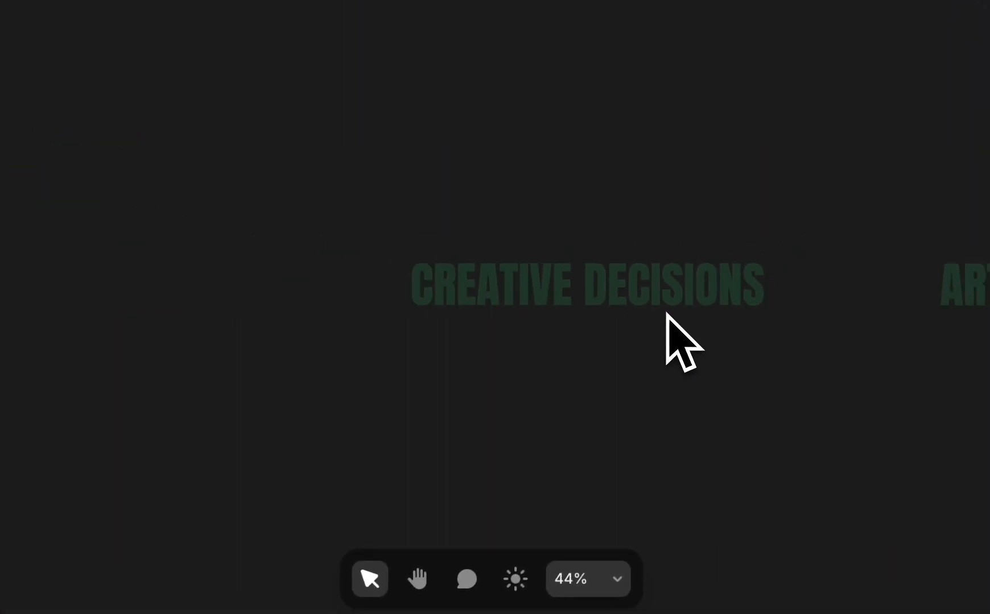
Step: Turn off visibility for title2 in Variant 3 of the Animated Text component
{"action": "scroll", "coordinate": [666, 313], "scroll_direction": "down", "scroll_amount": 2}
{"action": "scroll", "coordinate": [666, 316], "scroll_direction": "right", "scroll_amount": 15}
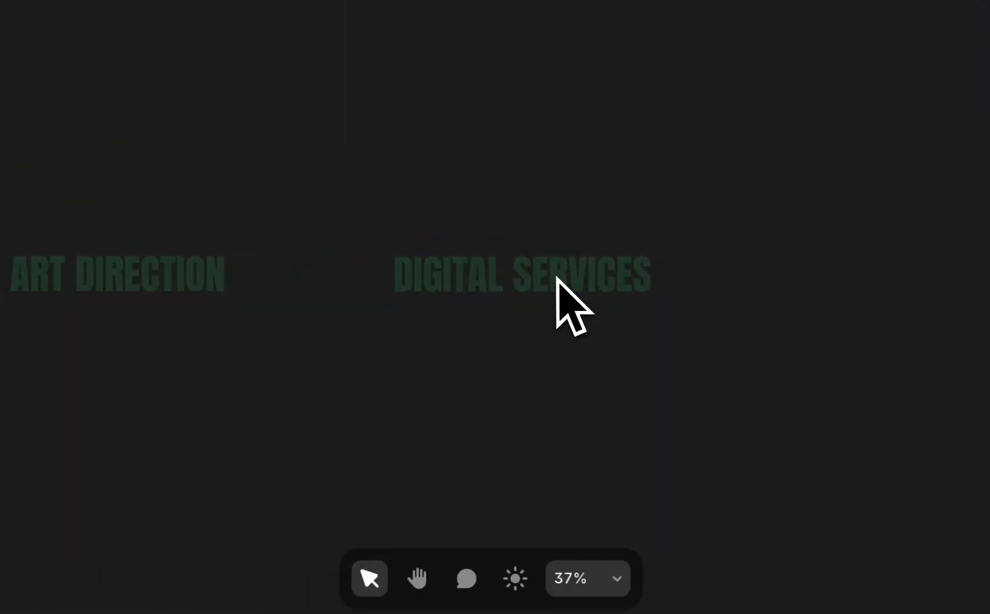
{"action": "scroll", "coordinate": [556, 277], "scroll_direction": "up", "scroll_amount": 5}
{"action": "left_click", "coordinate": [76, 272]}
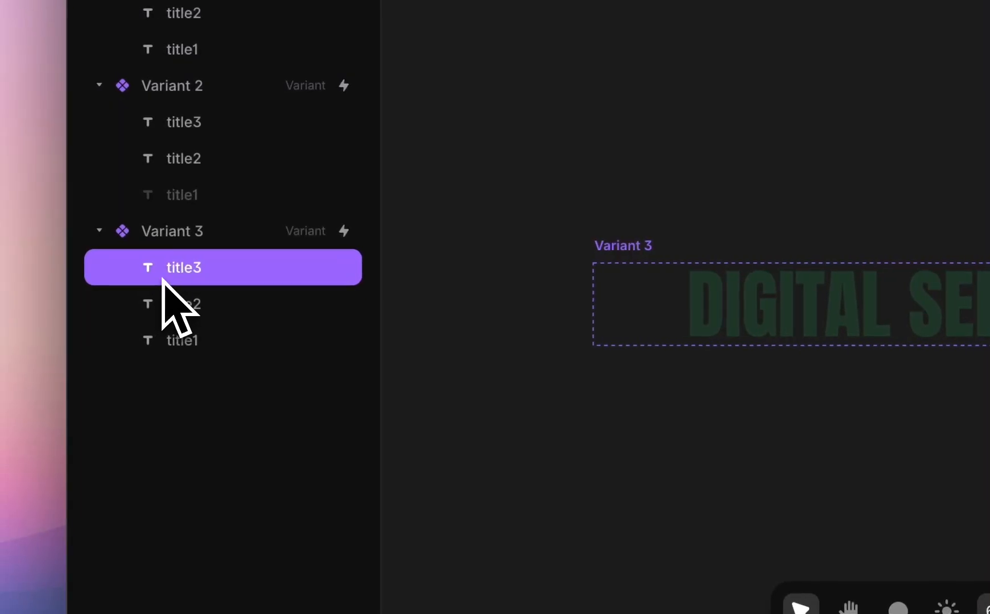
{"action": "left_click", "coordinate": [182, 311]}
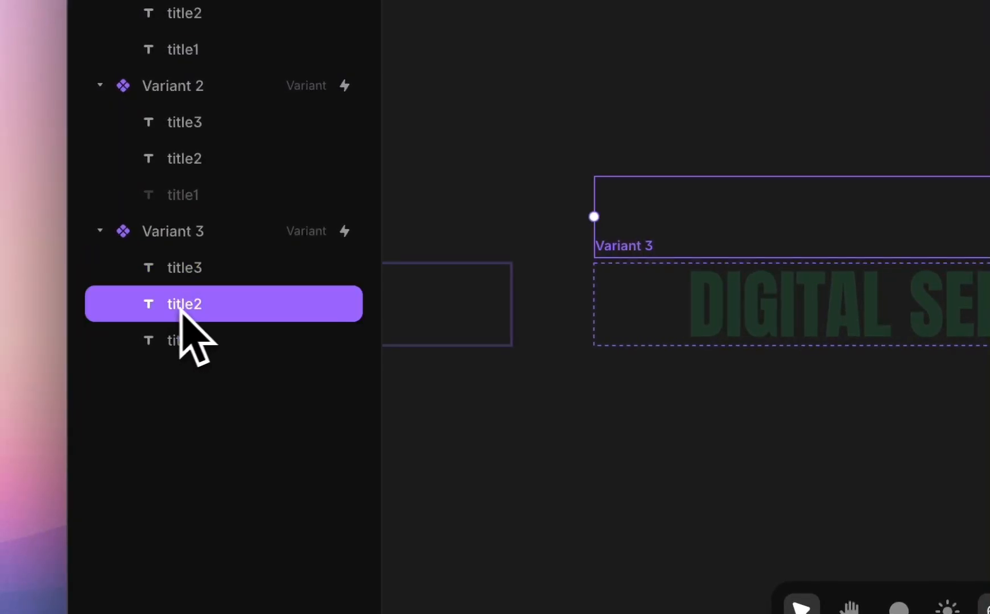
{"action": "scroll", "coordinate": [836, 228], "scroll_direction": "down", "scroll_amount": 5}
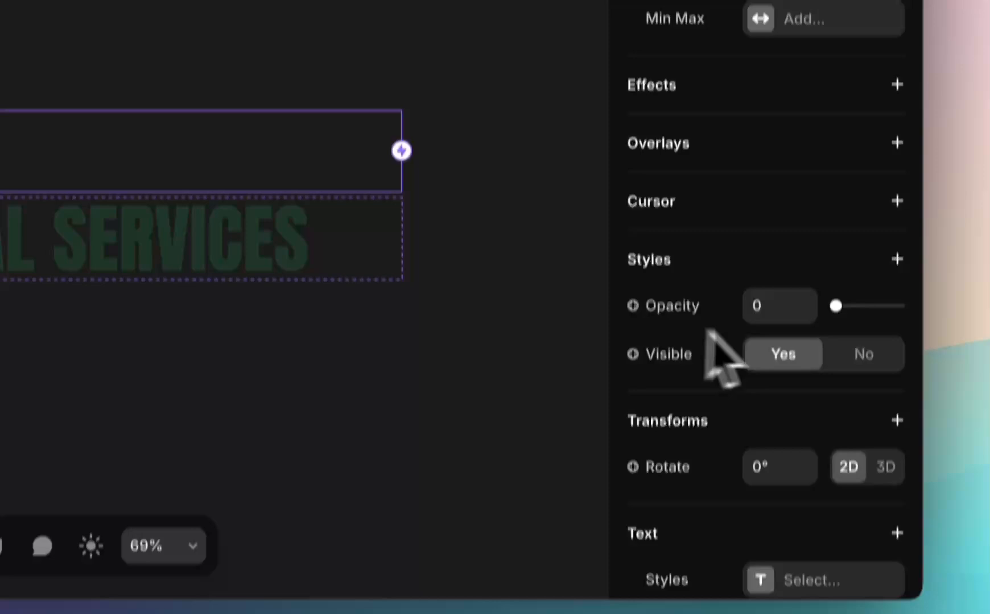
{"action": "left_click", "coordinate": [870, 353]}
{"action": "scroll", "coordinate": [318, 310], "scroll_direction": "down", "scroll_amount": 5}
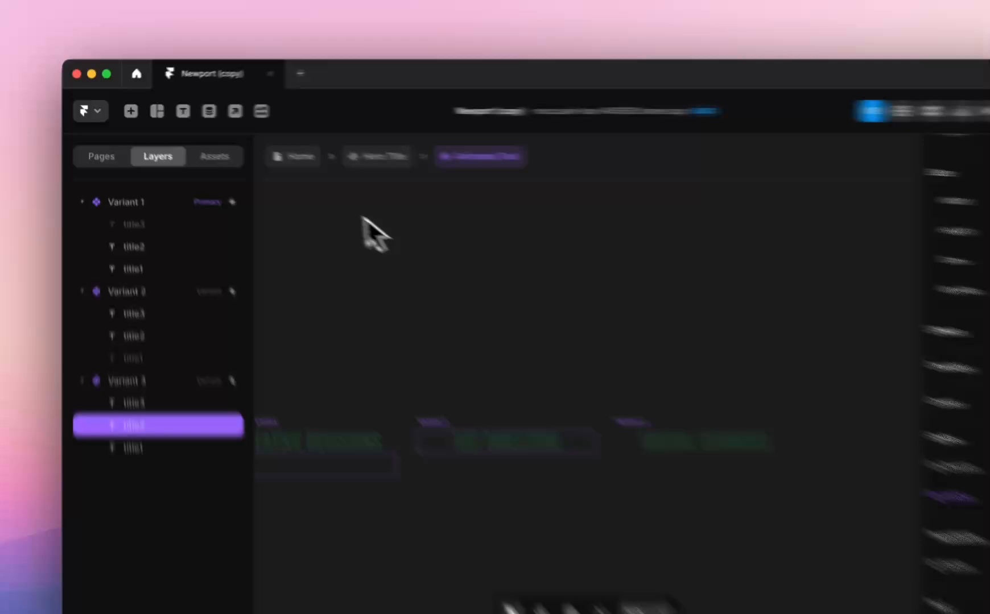
Step: Go back to the Home page and preview the phrase transitions with title2 hidden in Variant 3
{"action": "left_click", "coordinate": [328, 146]}
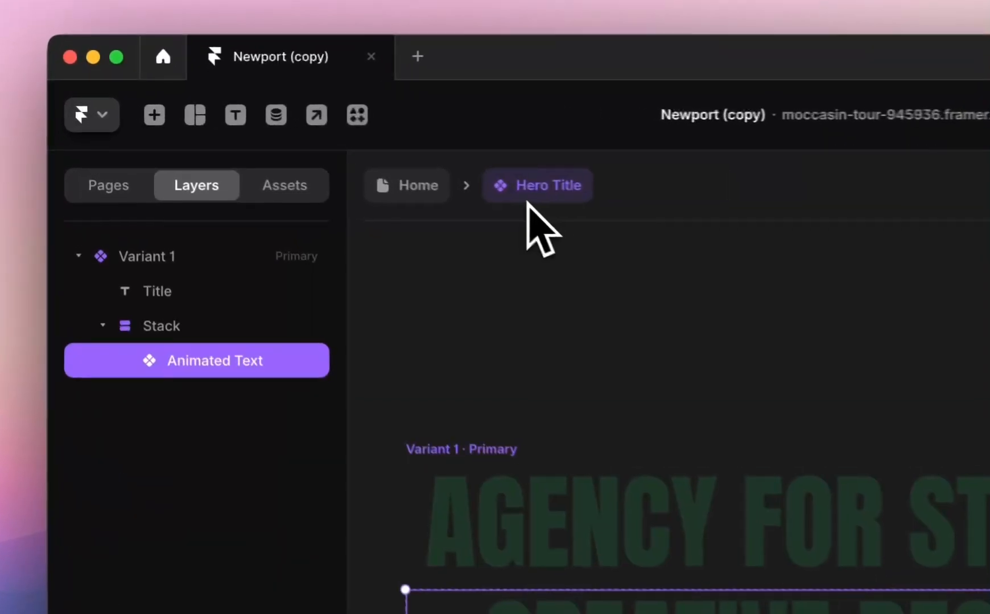
{"action": "left_click", "coordinate": [446, 190]}
{"action": "left_click", "coordinate": [506, 257]}
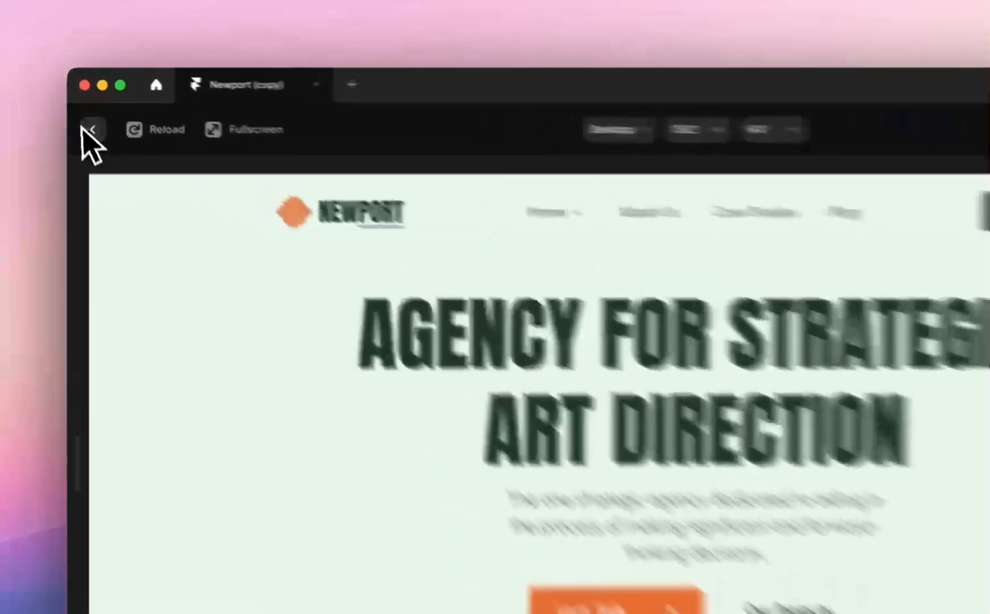
Step: Leave the preview and reopen the Animated Text component inside the hero title to review its variants
{"action": "left_click", "coordinate": [84, 109]}
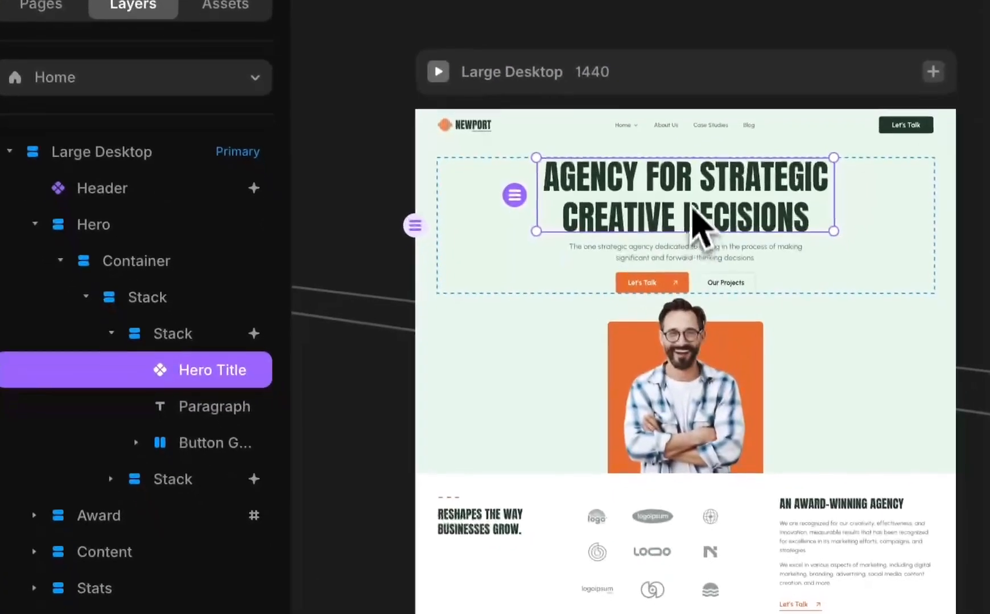
{"action": "double_click", "coordinate": [748, 429]}
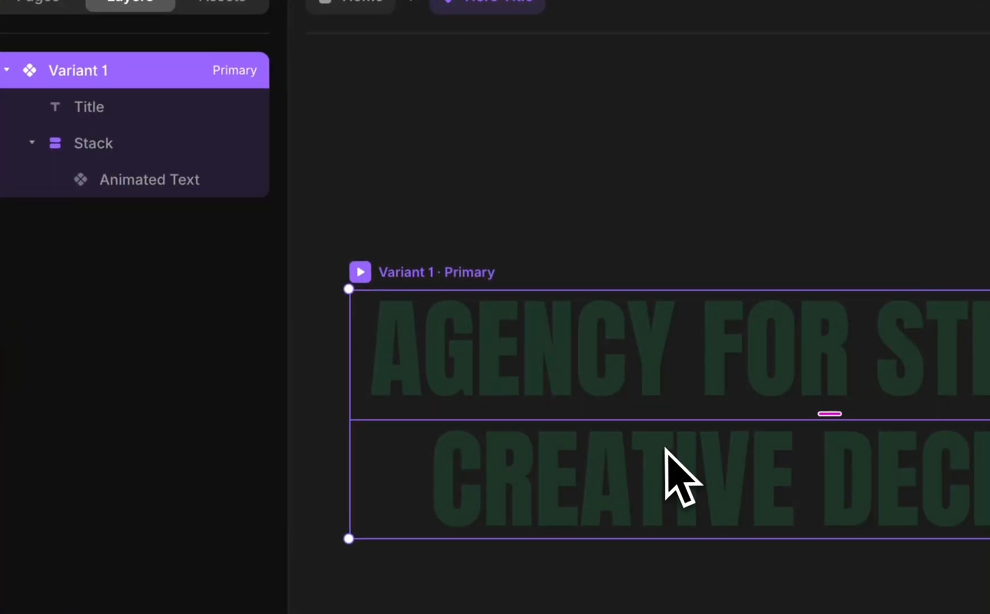
{"action": "left_click", "coordinate": [665, 480]}
{"action": "double_click", "coordinate": [665, 480]}
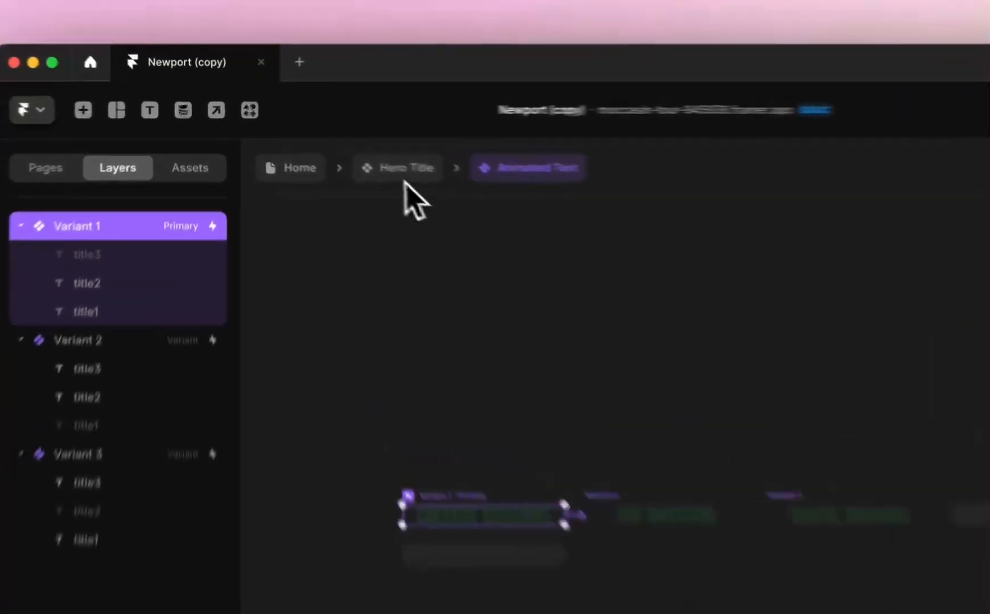
Step: Exit to the Home page and preview the Large Desktop hero with its cycling phrases once more
{"action": "left_click", "coordinate": [320, 152]}
{"action": "left_click", "coordinate": [262, 150]}
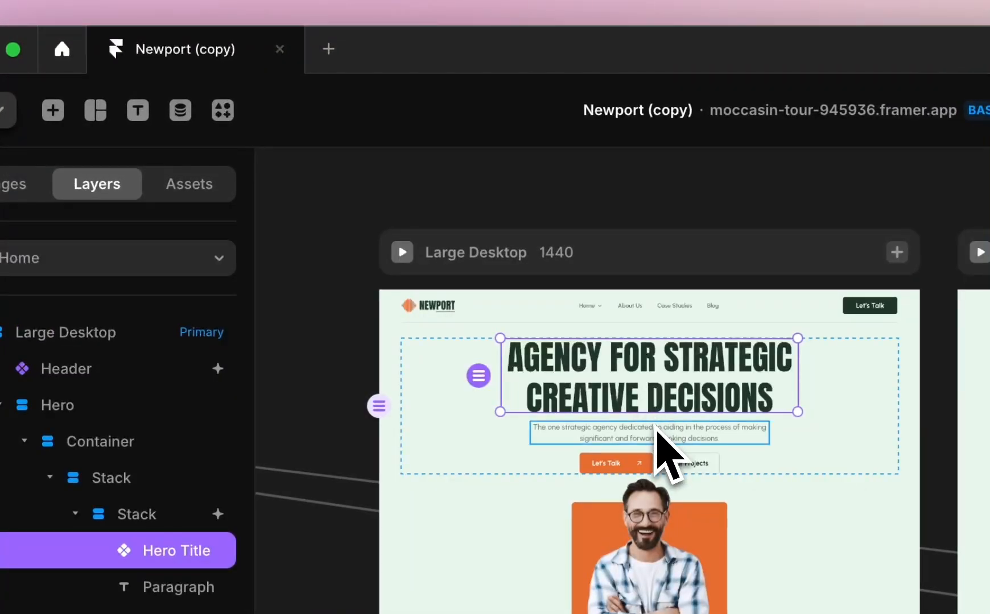
{"action": "scroll", "coordinate": [655, 452], "scroll_direction": "up", "scroll_amount": 3}
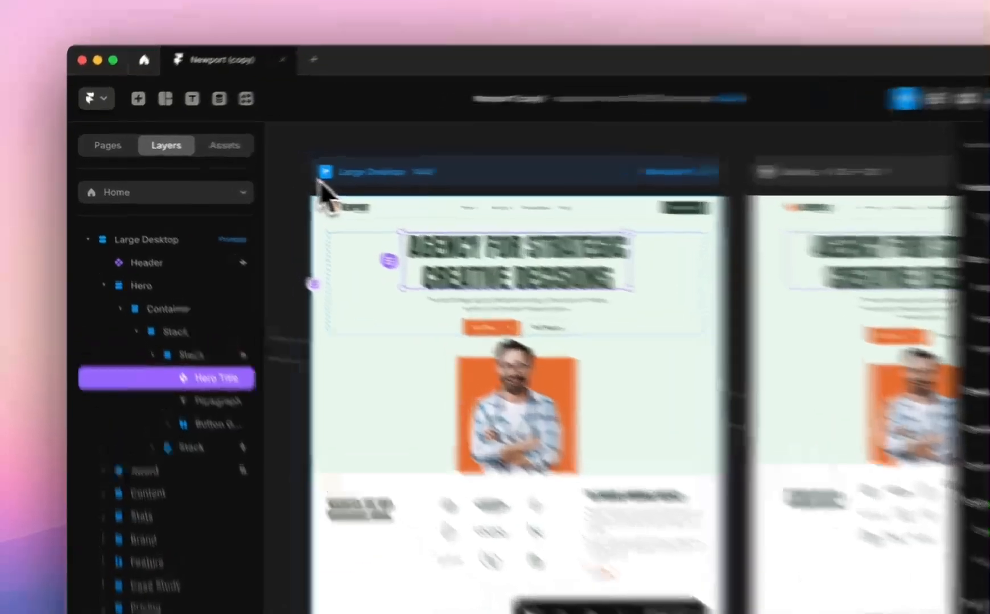
{"action": "left_click", "coordinate": [270, 167]}
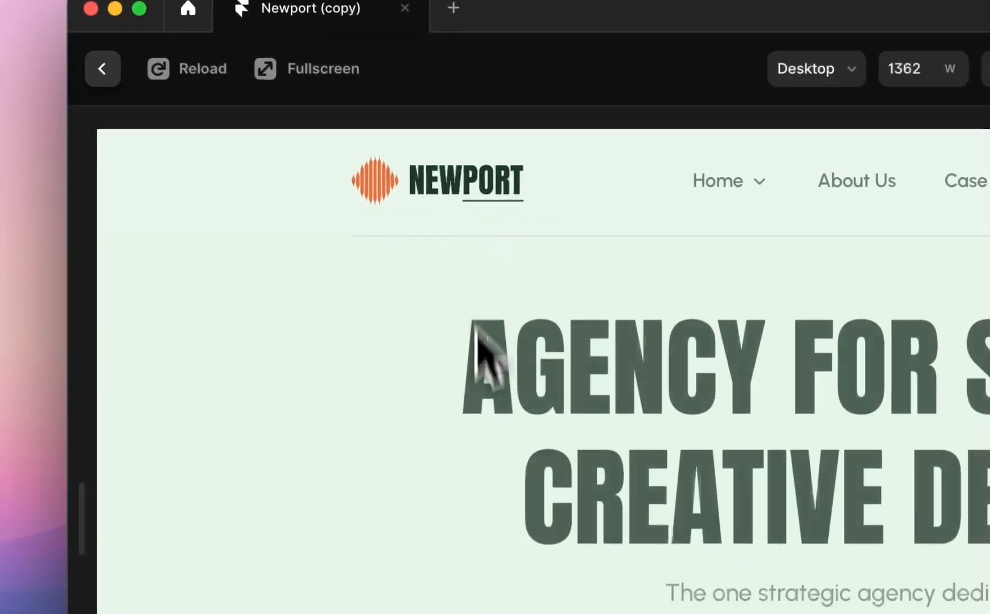